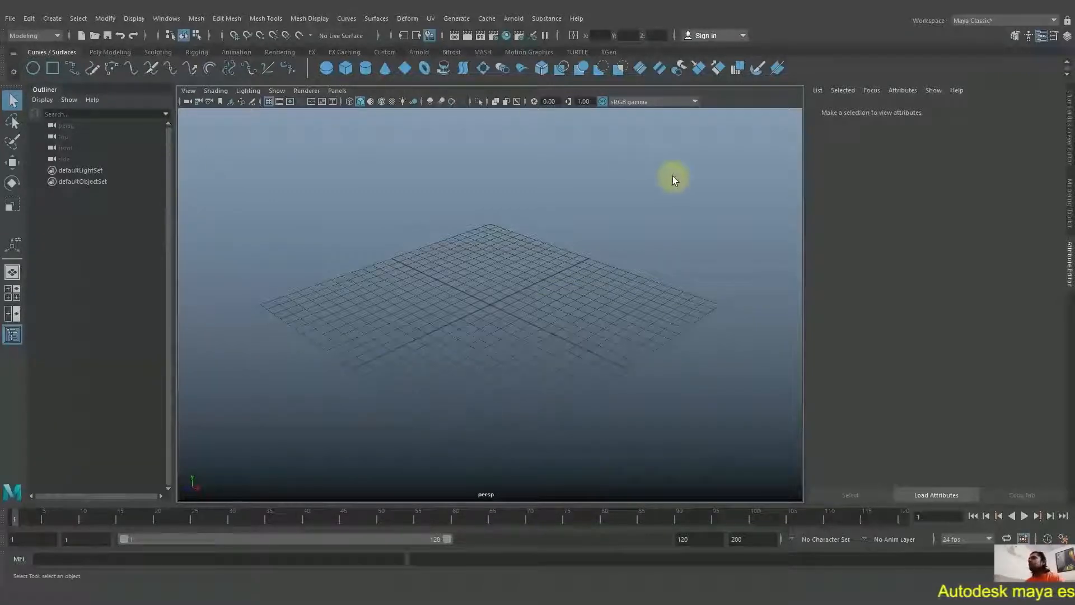
Tear off the Polygon Primitives list as a floating window and place it over the perspective view
click(60, 21)
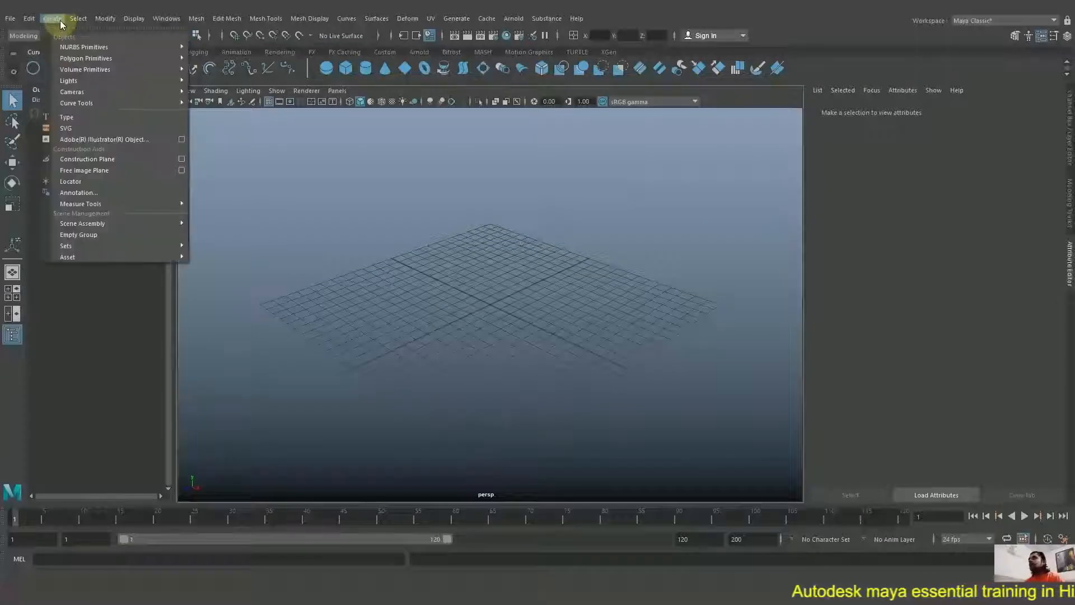
mouse_move(106, 59)
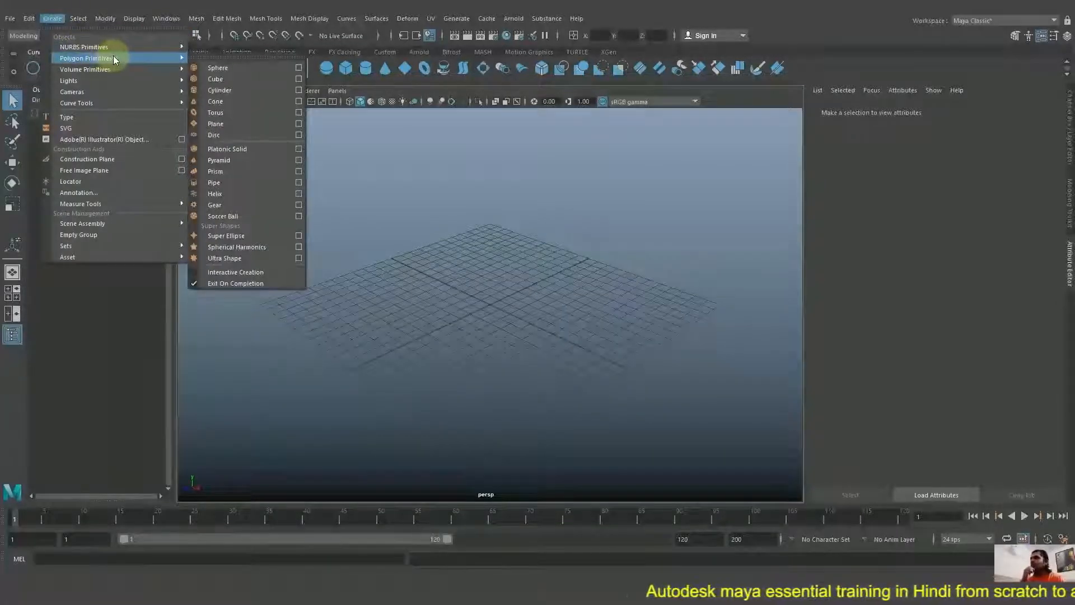
click(210, 56)
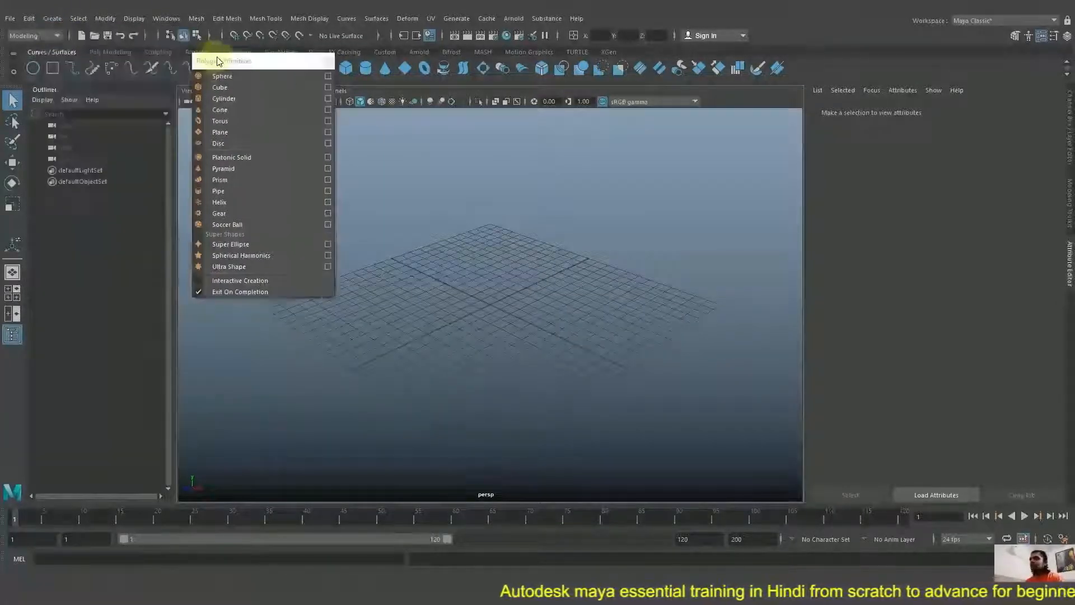
drag(211, 62, 644, 149)
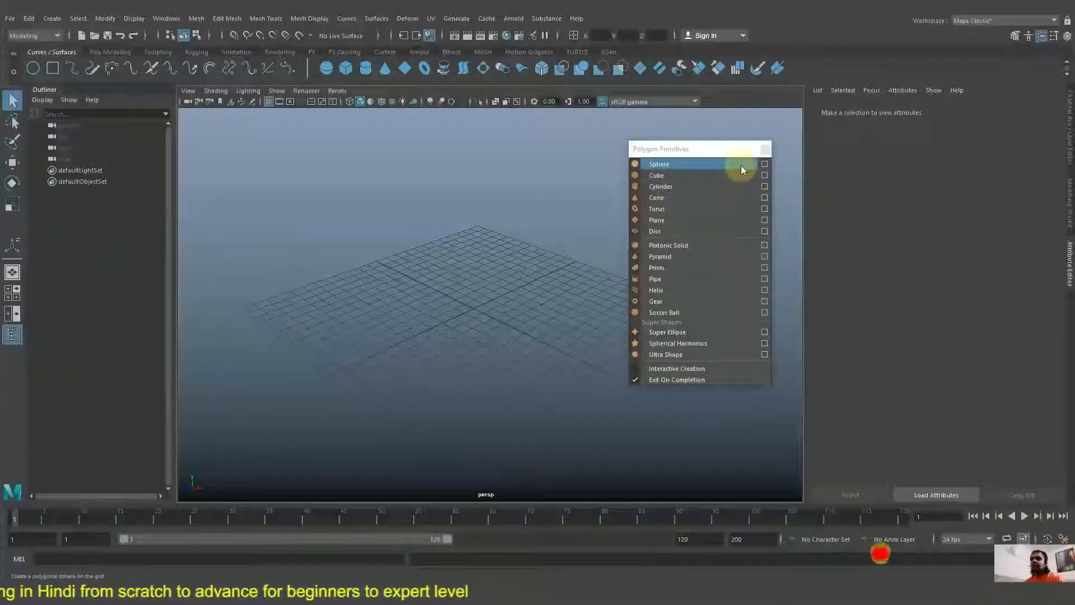
Reset the polygon sphere options and create a sphere with radius 1 and 20 axis and height divisions
click(764, 164)
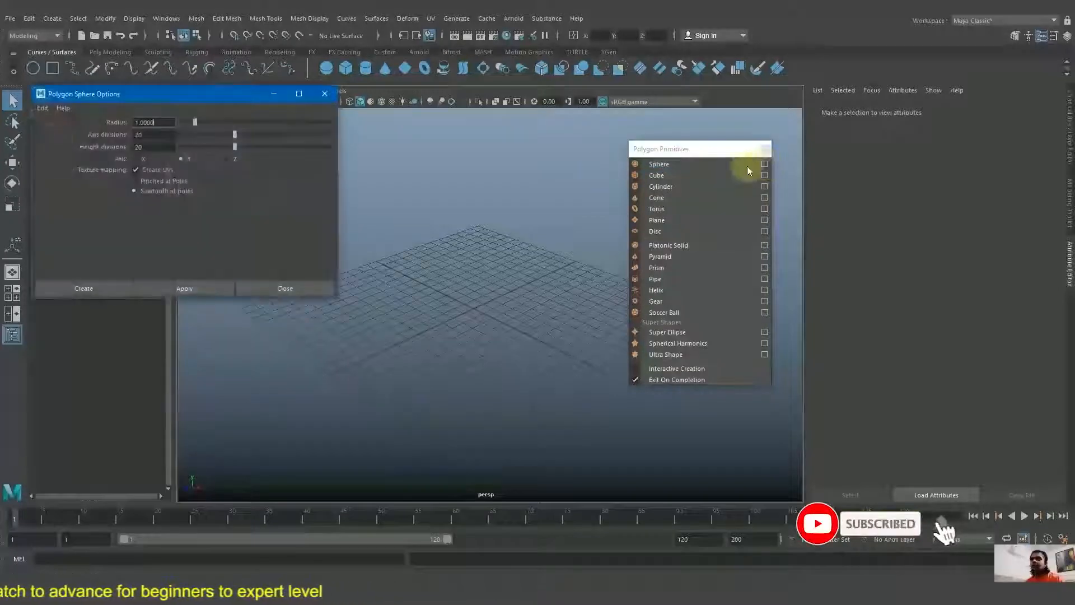
click(43, 108)
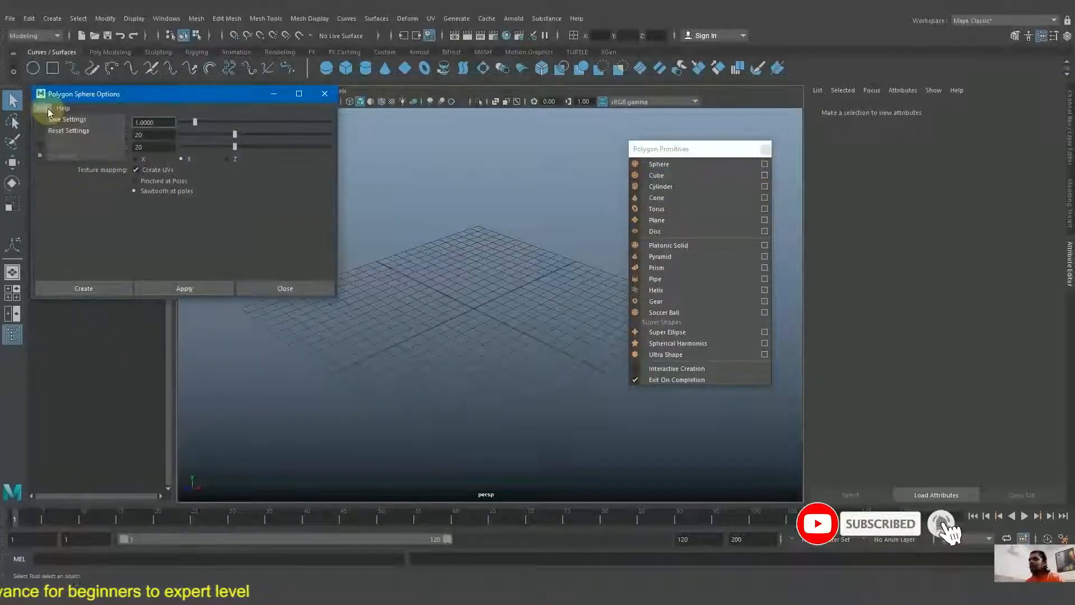
click(66, 132)
drag(170, 98, 197, 106)
click(133, 291)
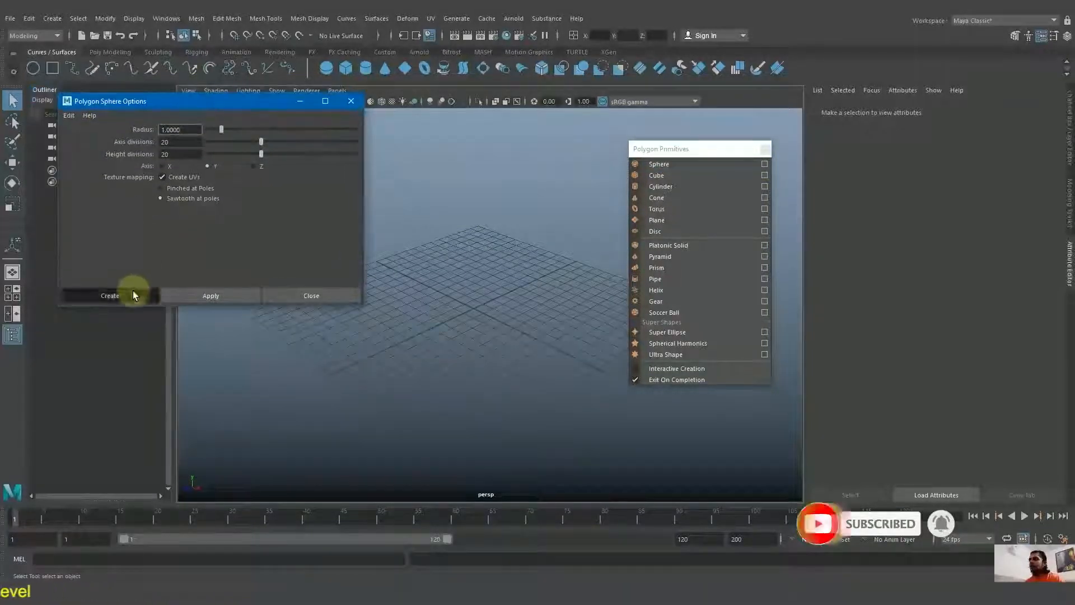
scroll(441, 271, up, 8)
alt+drag(440, 276, 521, 244)
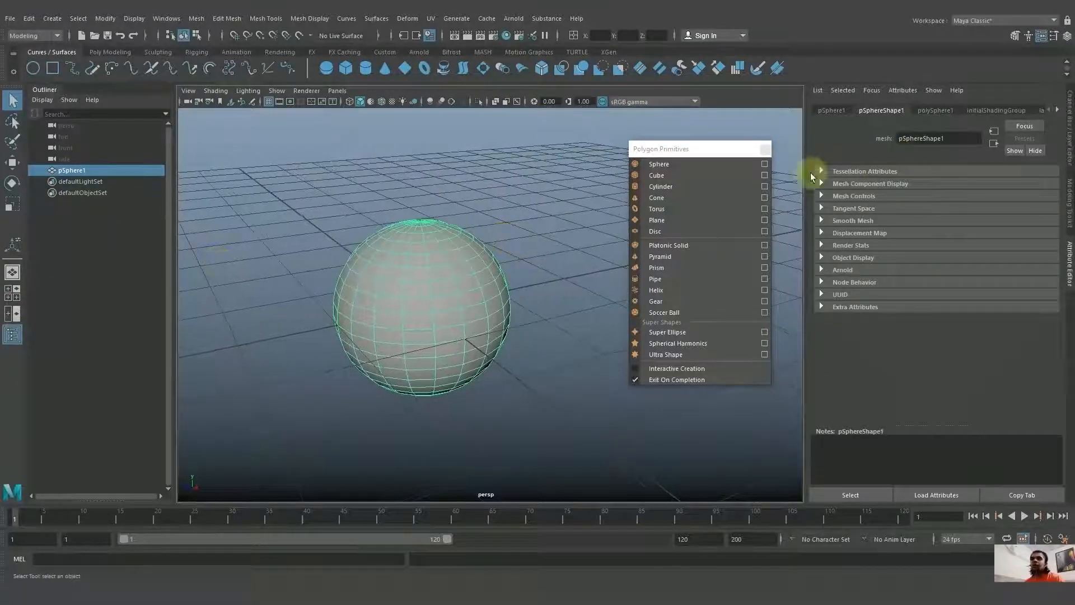
Show the sphere's channels and expand its polySphere1 creation inputs
drag(712, 150, 692, 144)
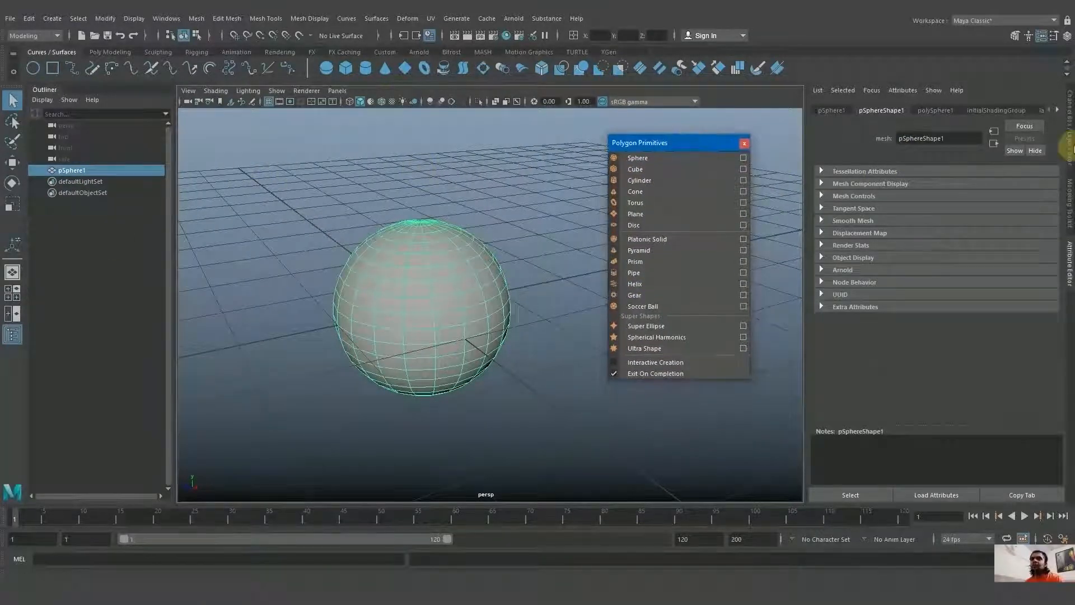
click(1071, 138)
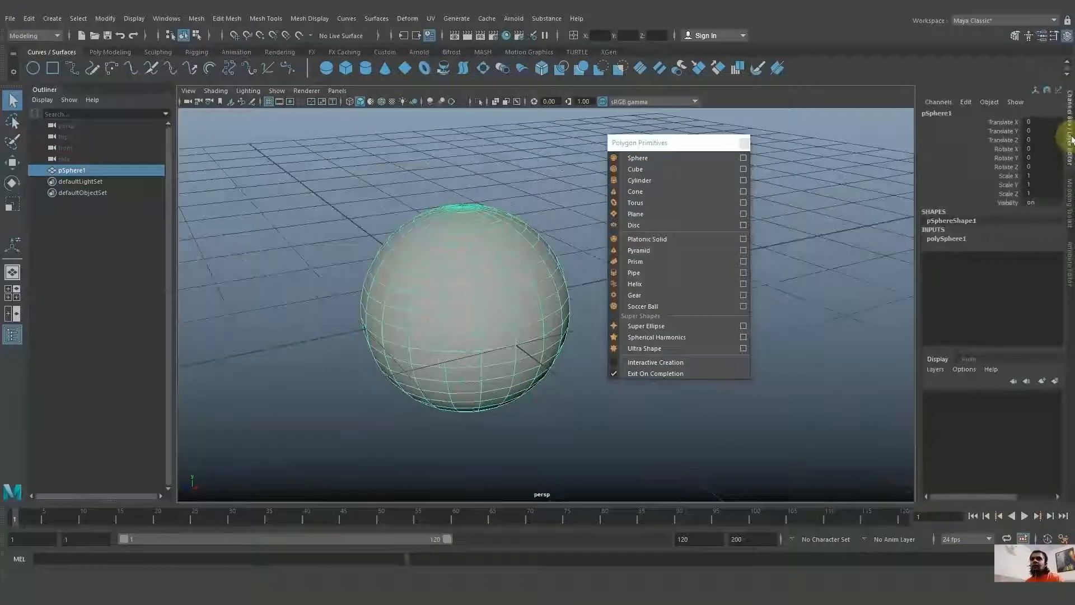
click(958, 240)
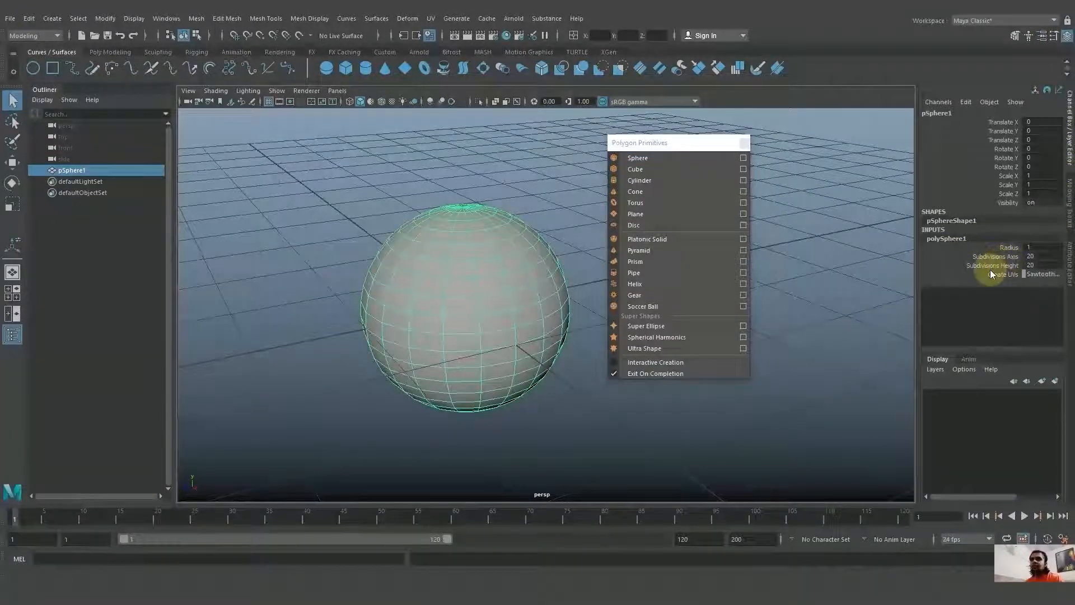
alt+drag(864, 258, 867, 247)
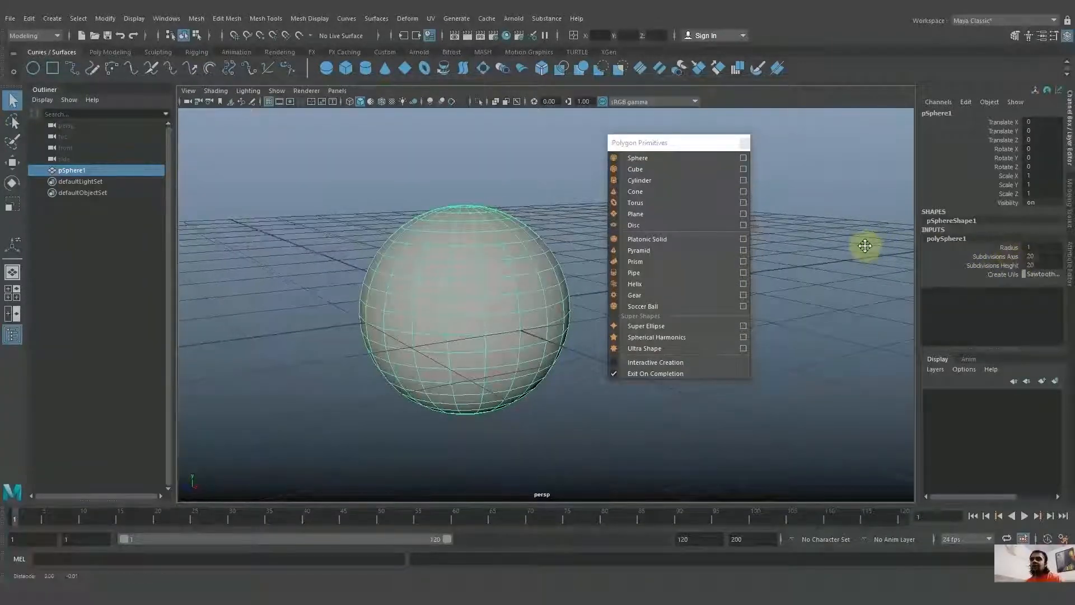
alt+drag(864, 247, 864, 244)
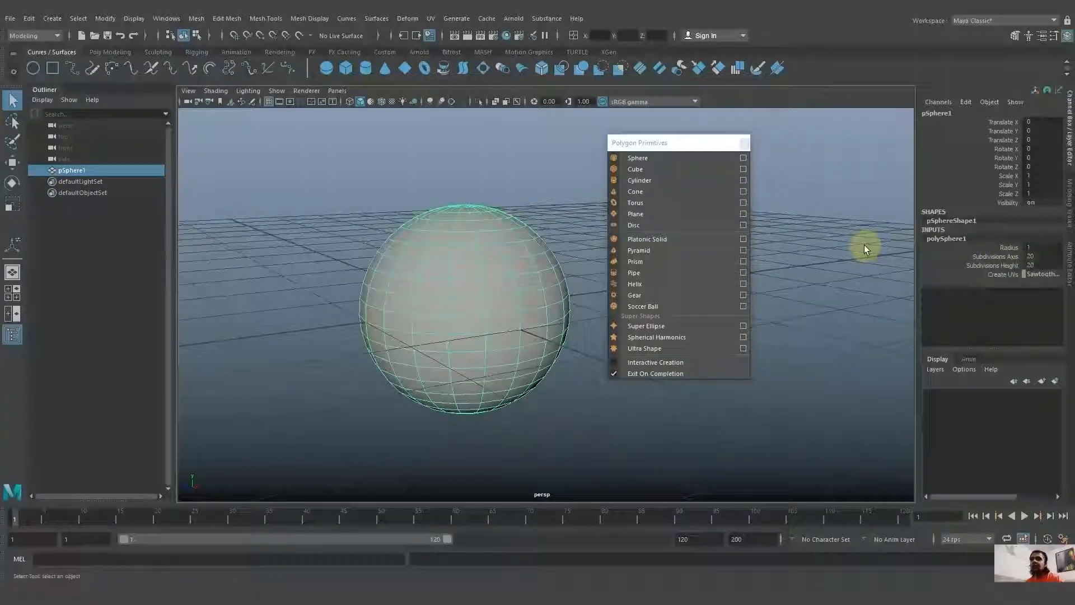
Set the sphere's Subdivisions Axis to 10 and Subdivisions Height to 5
click(989, 257)
middle_drag(811, 226, 810, 226)
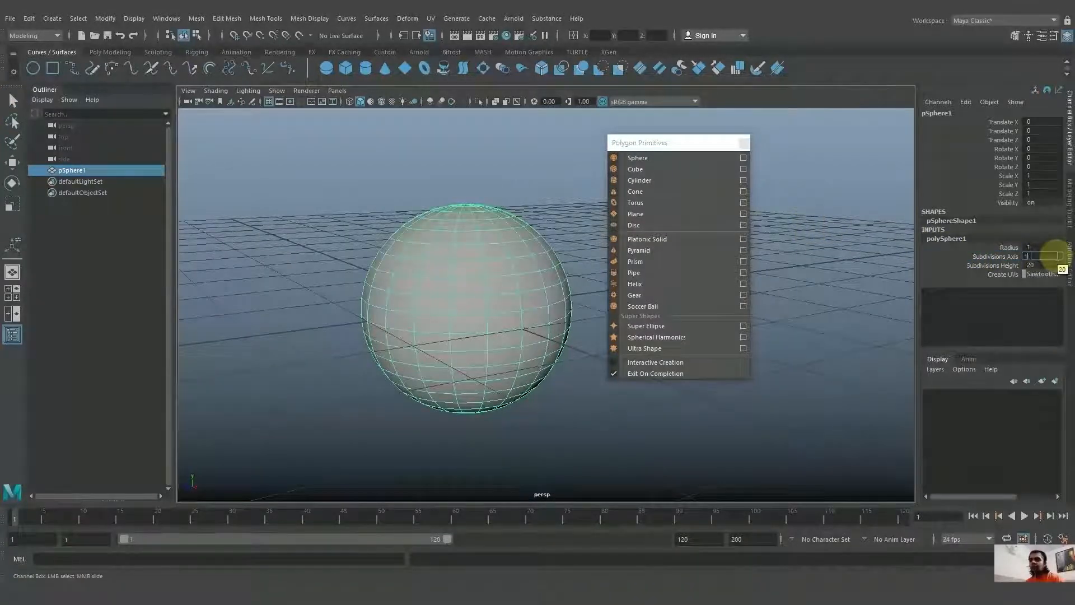
key(Return)
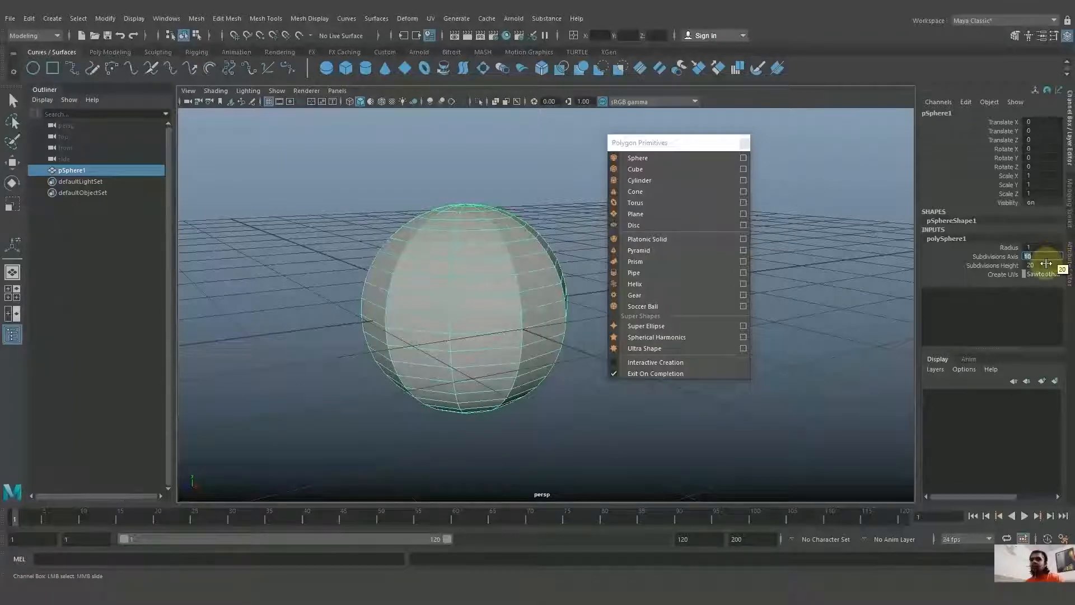
key(Return)
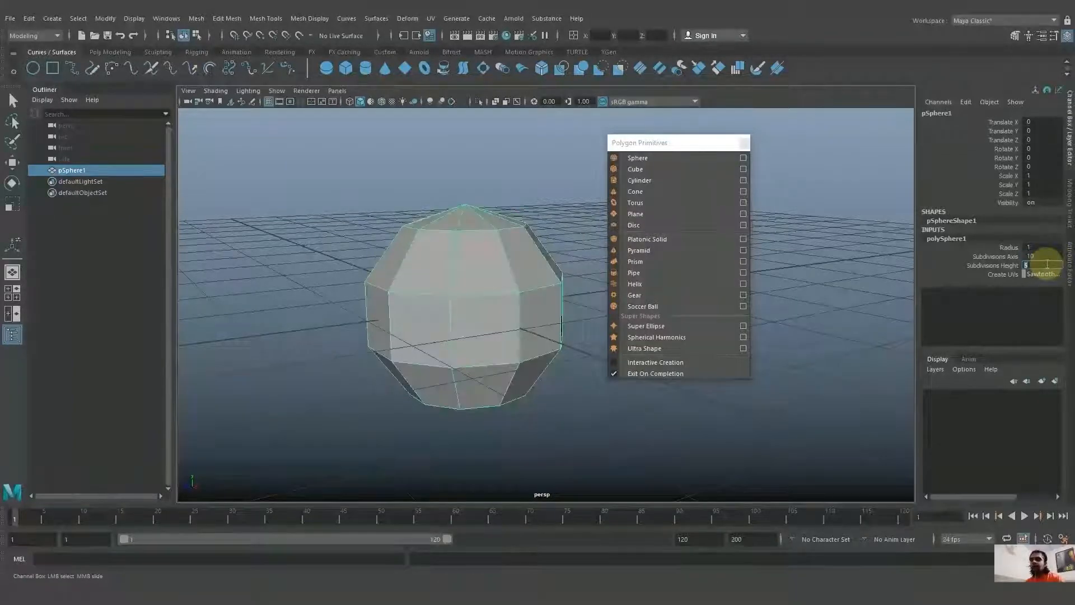
Set the sphere's Subdivisions Axis to 30 and Subdivisions Height to 10
scroll(515, 264, down, 3)
alt+drag(515, 263, 487, 299)
scroll(496, 338, up, 1)
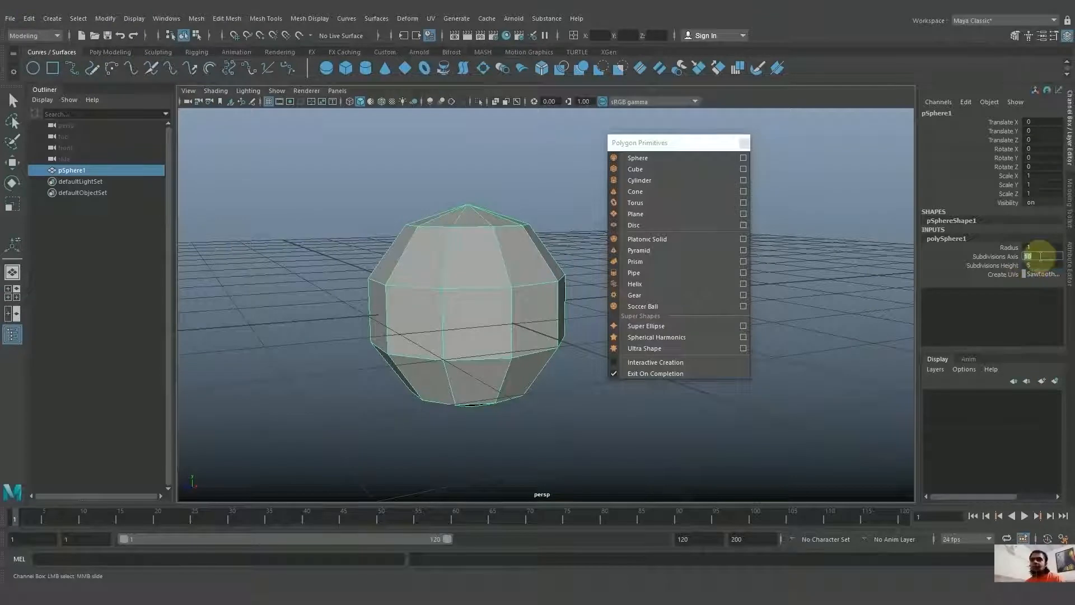
text(30)
key(Return)
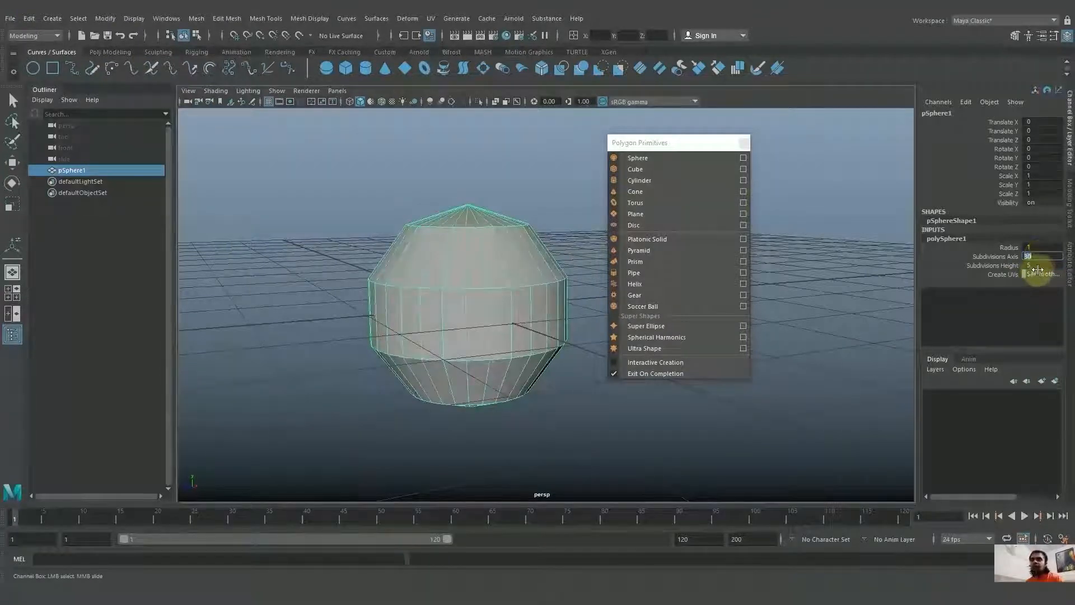
click(1040, 265)
text(10)
key(Return)
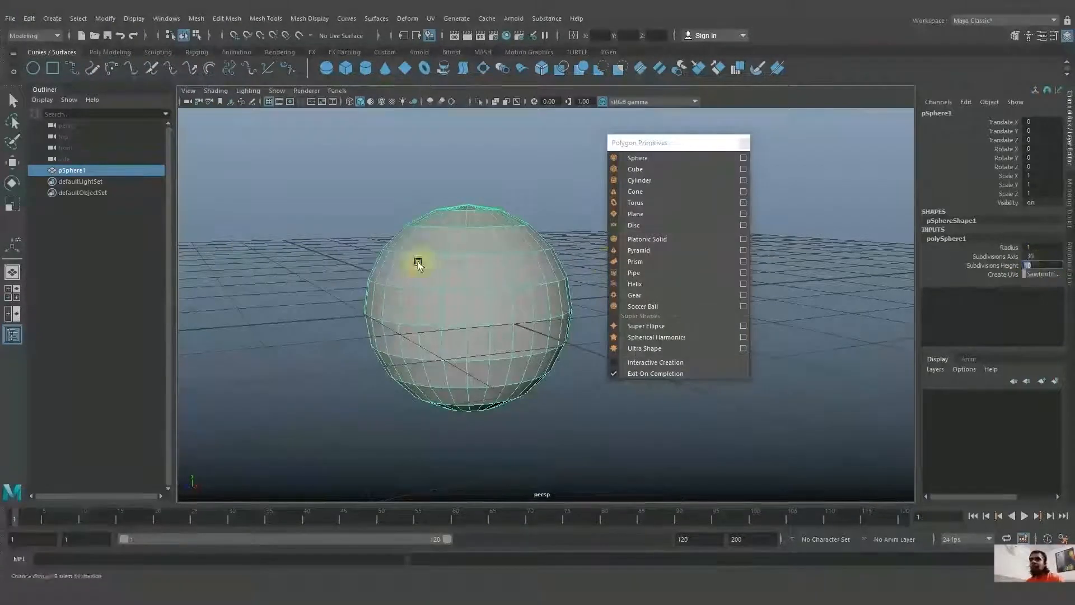
Enlarge the sphere by increasing the radius in its creation inputs
alt+drag(418, 265, 532, 344)
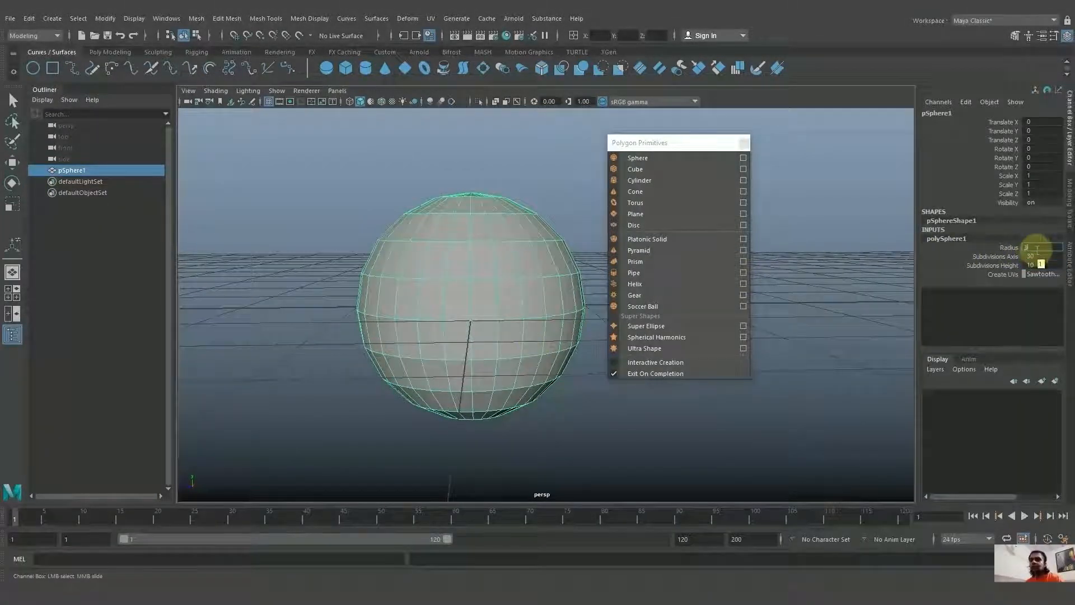
key(Return)
scroll(458, 347, down, 6)
alt+drag(468, 350, 477, 333)
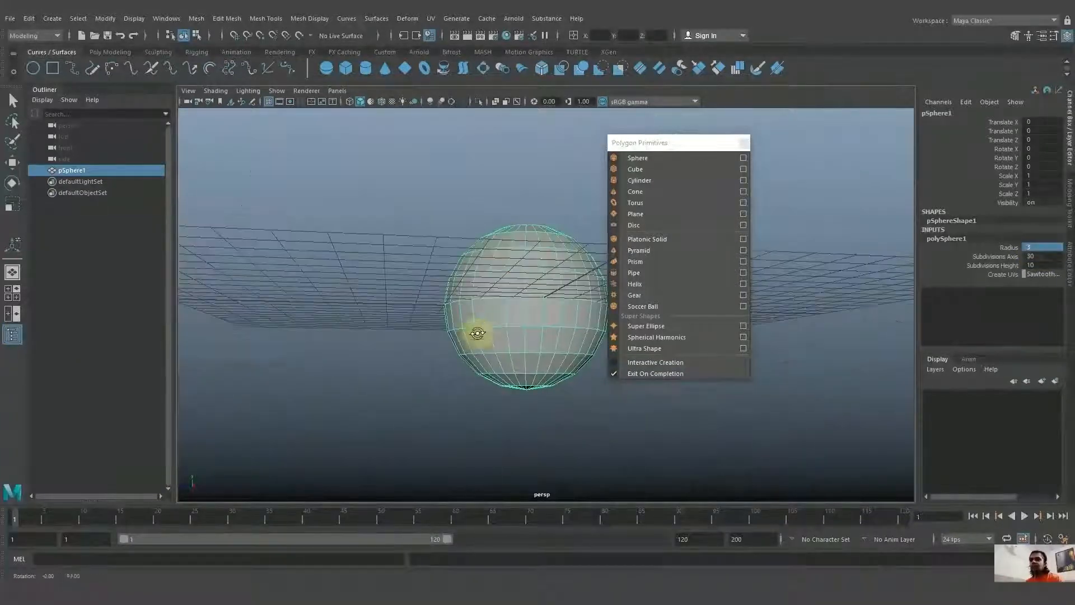
Set the sphere's radius to 0.5
click(1036, 247)
text(0.)
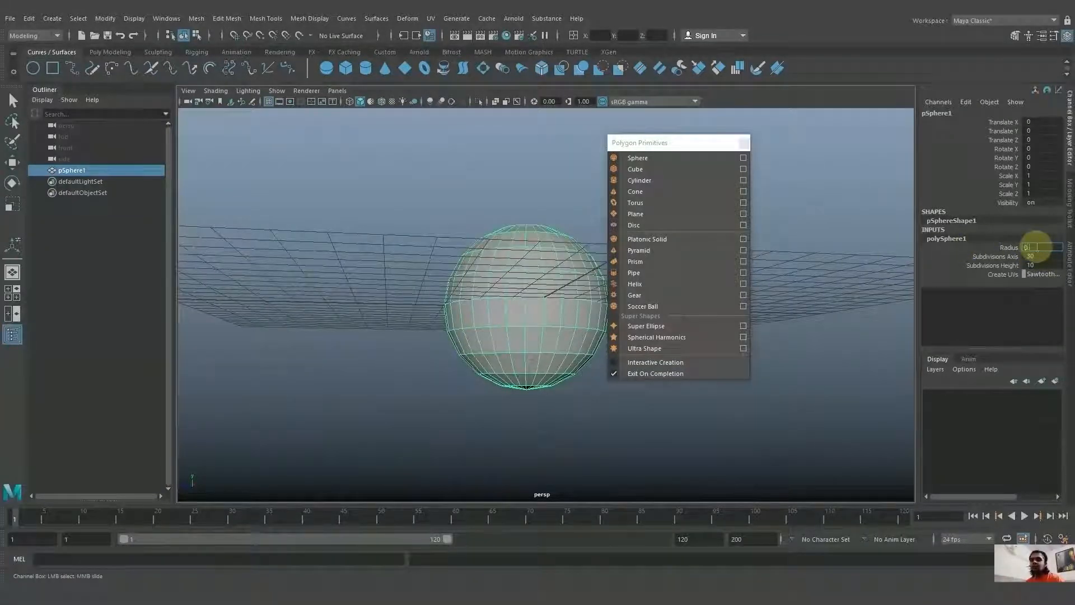
text(5)
key(Return)
alt+drag(502, 290, 562, 382)
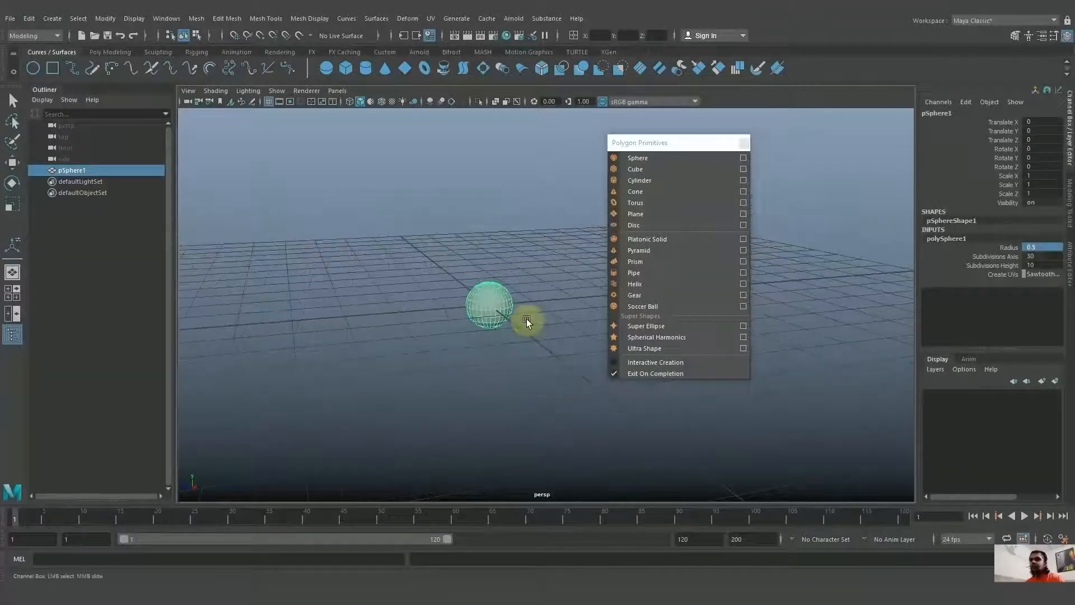
Review the sphere's transform, shape and polySphere1 history attributes in the Attribute Editor
key(ctrl+a)
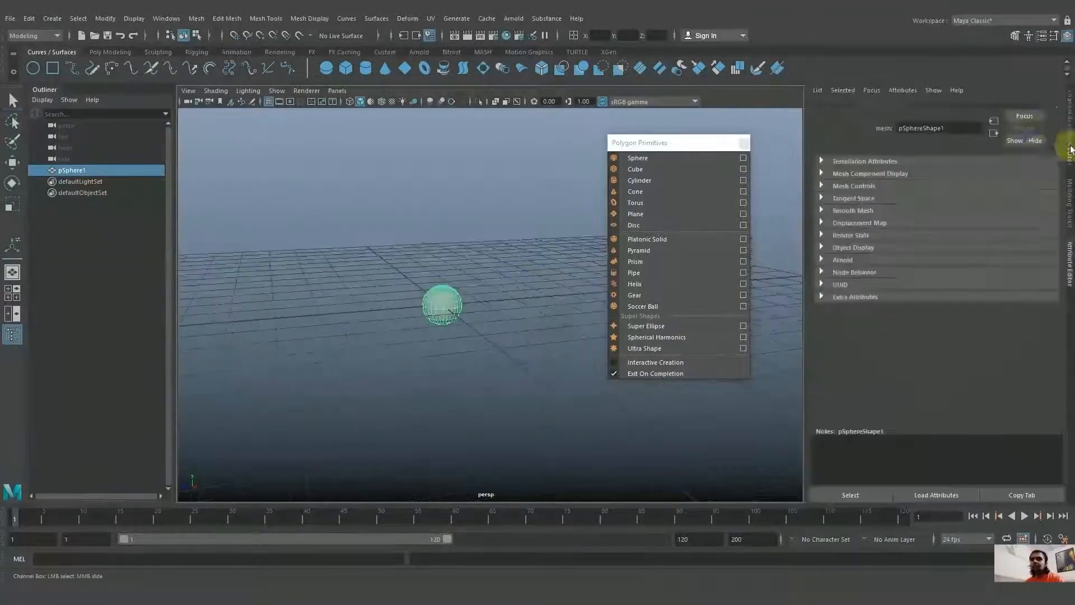
click(844, 112)
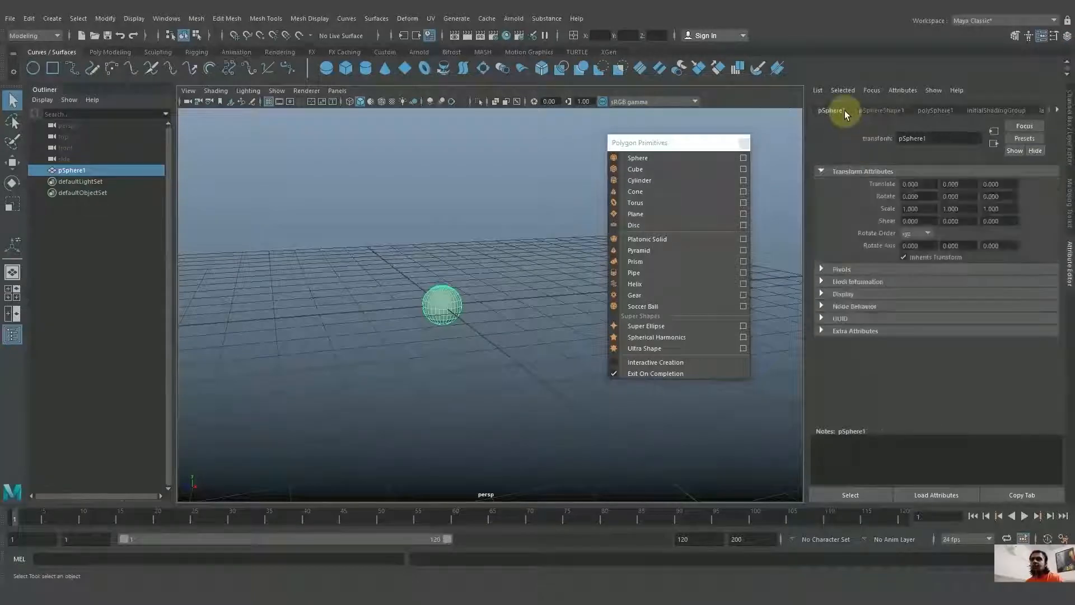
click(879, 110)
click(934, 111)
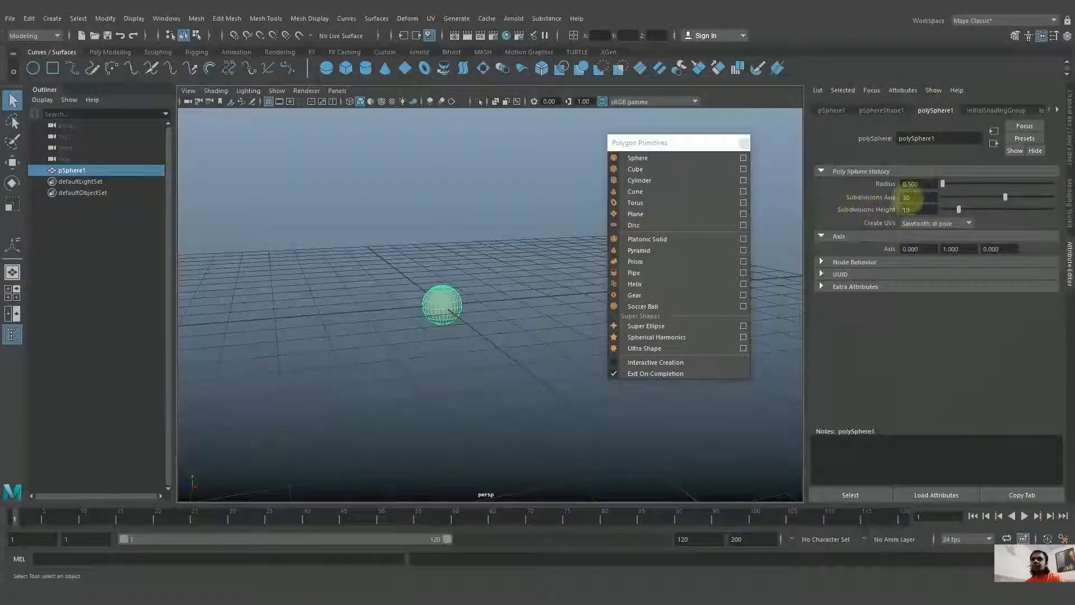
alt+drag(541, 233, 557, 289)
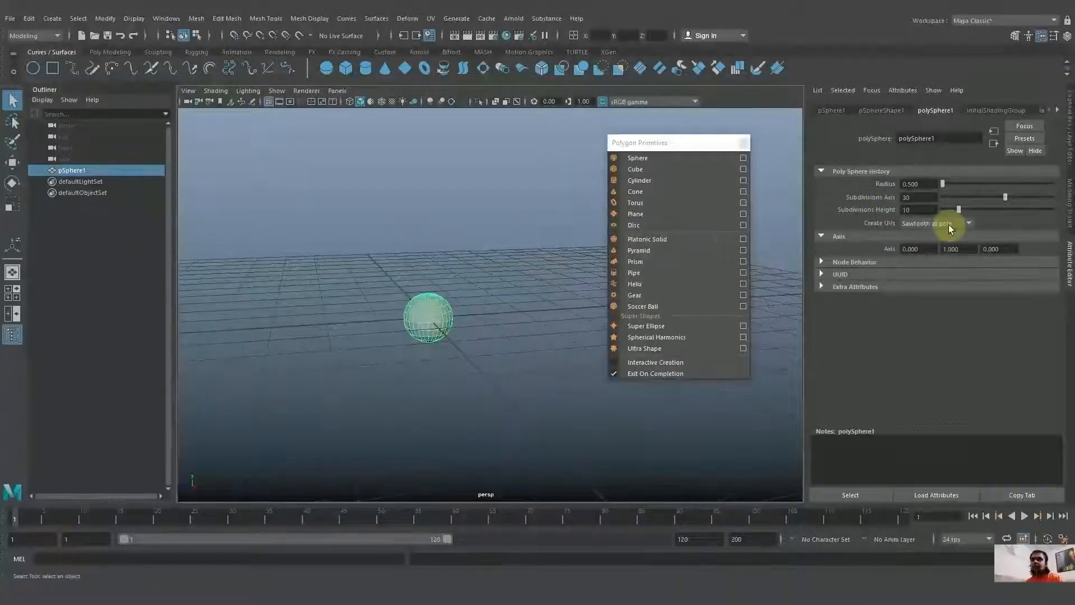
Delete the sphere from the scene
alt+drag(512, 257, 382, 381)
click(502, 273)
key(Delete)
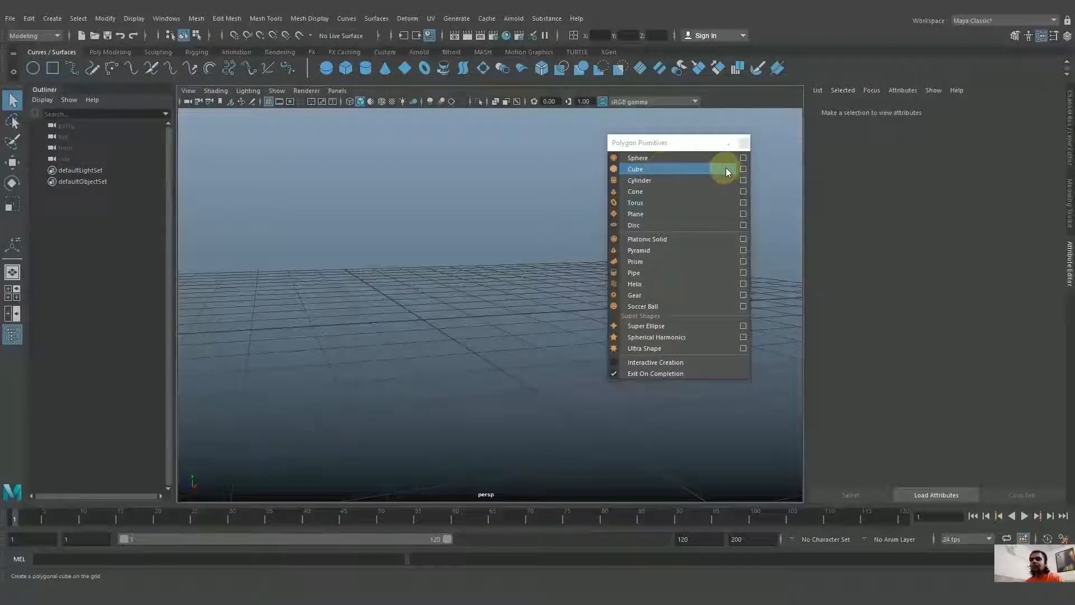
Open the polygon cube options and reset them to their defaults
click(743, 169)
click(69, 115)
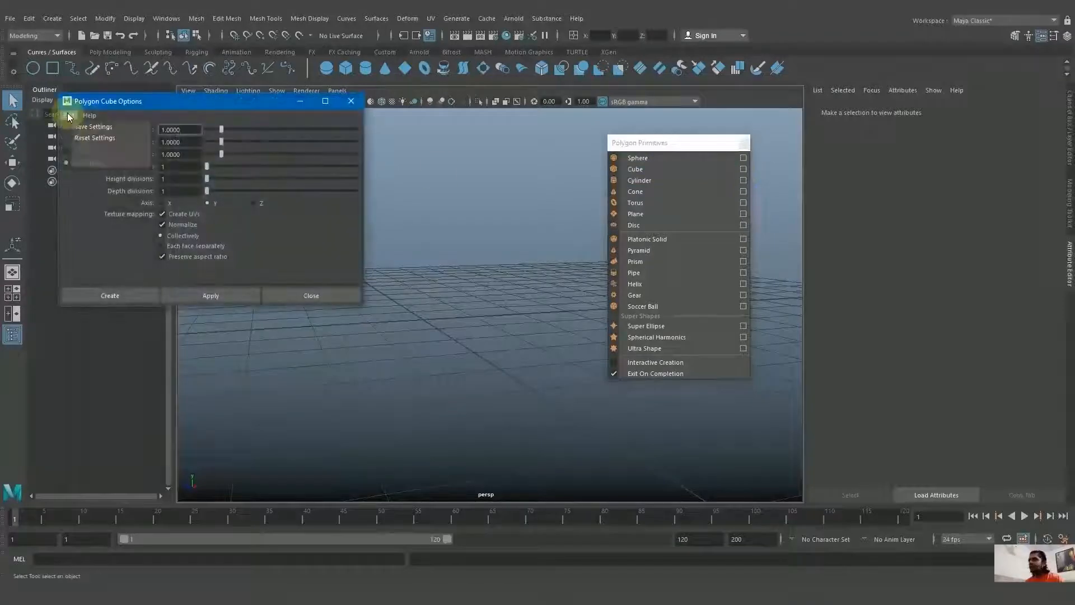
click(92, 140)
drag(177, 103, 182, 120)
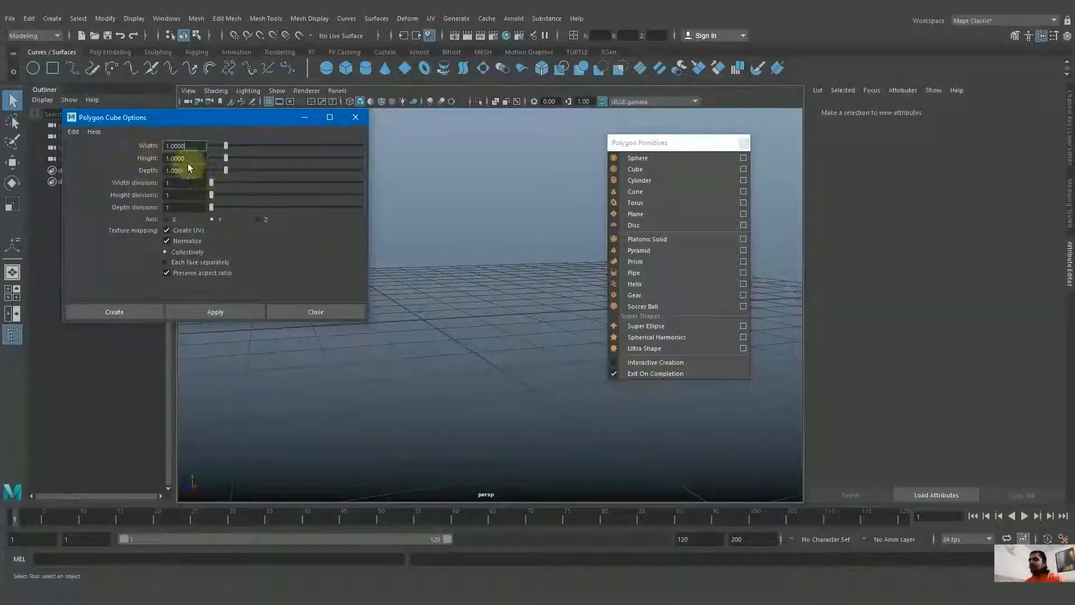
drag(180, 122, 189, 126)
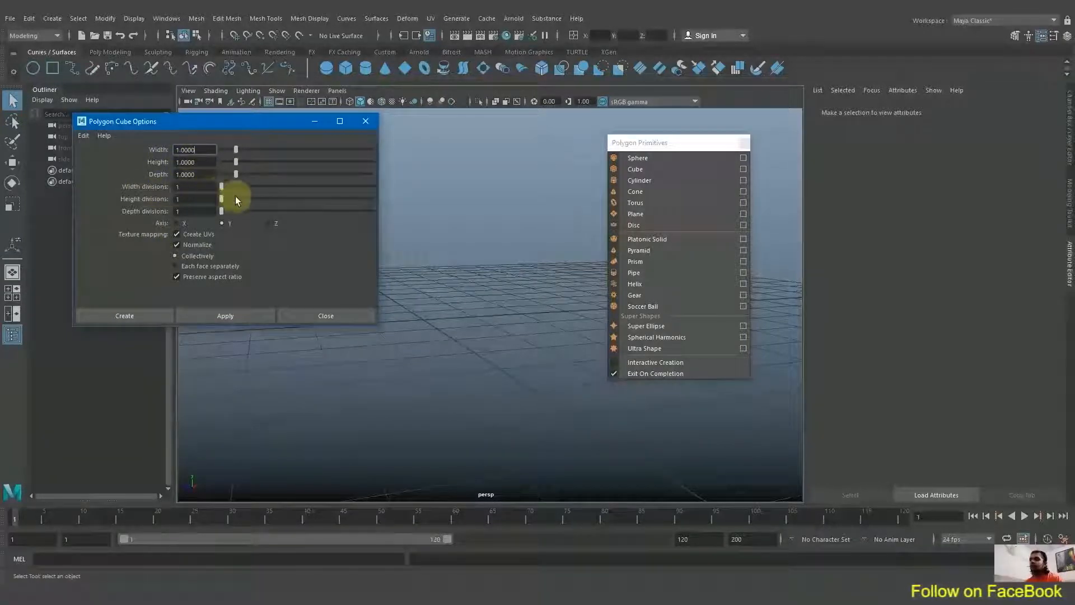
Create a 1 × 1 × 1 polygon cube with single divisions, keeping the options open, and inspect it from several angles
click(259, 317)
alt+drag(443, 352, 448, 350)
alt+right_drag(449, 350, 543, 377)
alt+drag(543, 377, 513, 401)
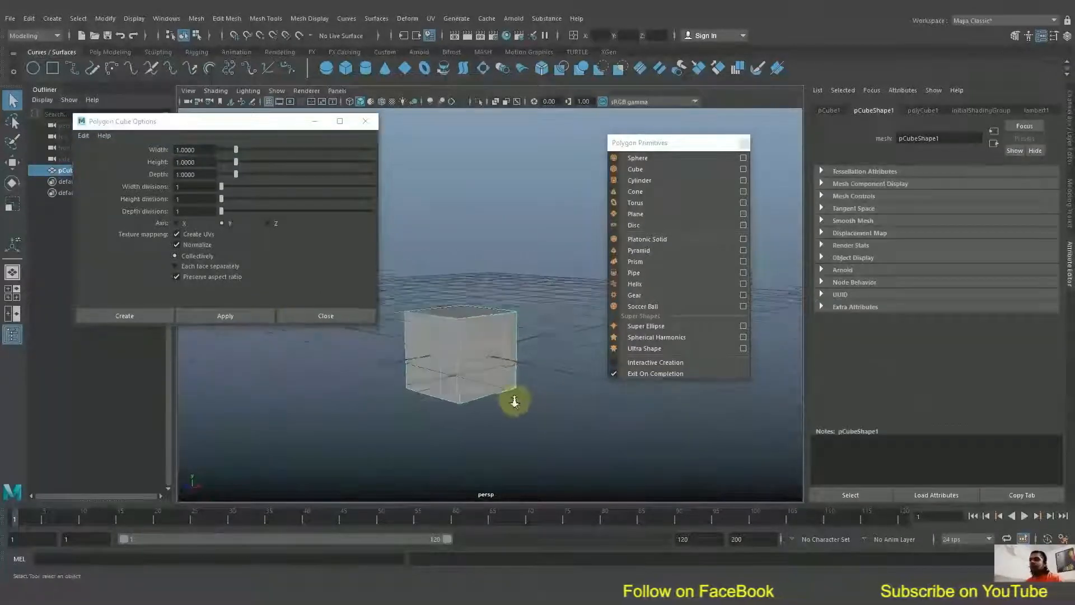
alt+right_drag(513, 401, 611, 421)
alt+drag(533, 396, 491, 359)
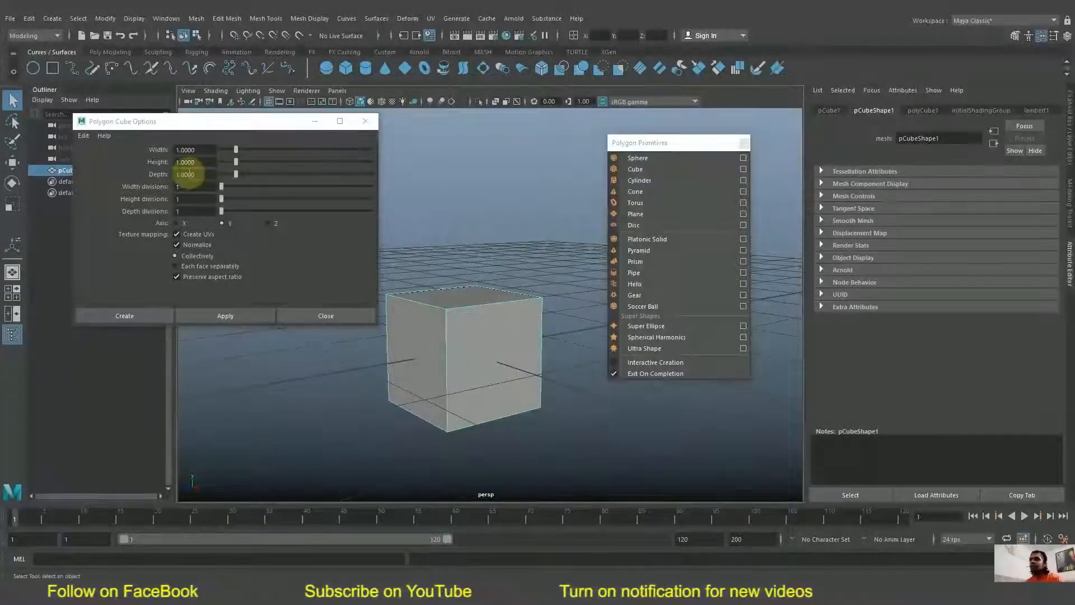
alt+drag(445, 325, 448, 312)
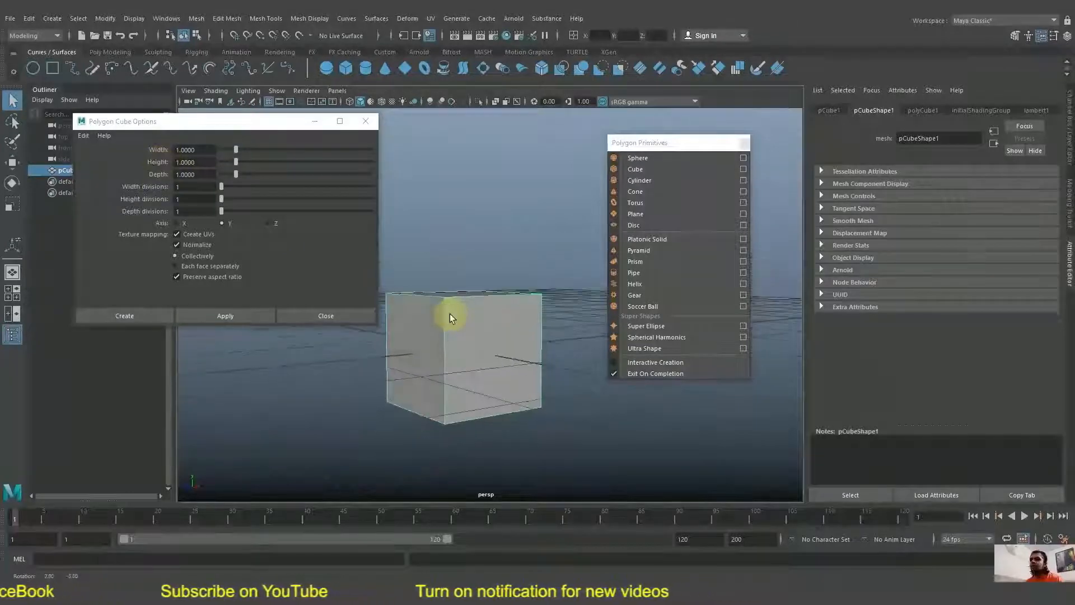
Set the polygon cube's width divisions to 5, height divisions to 6 and depth divisions to 12
double_click(209, 189)
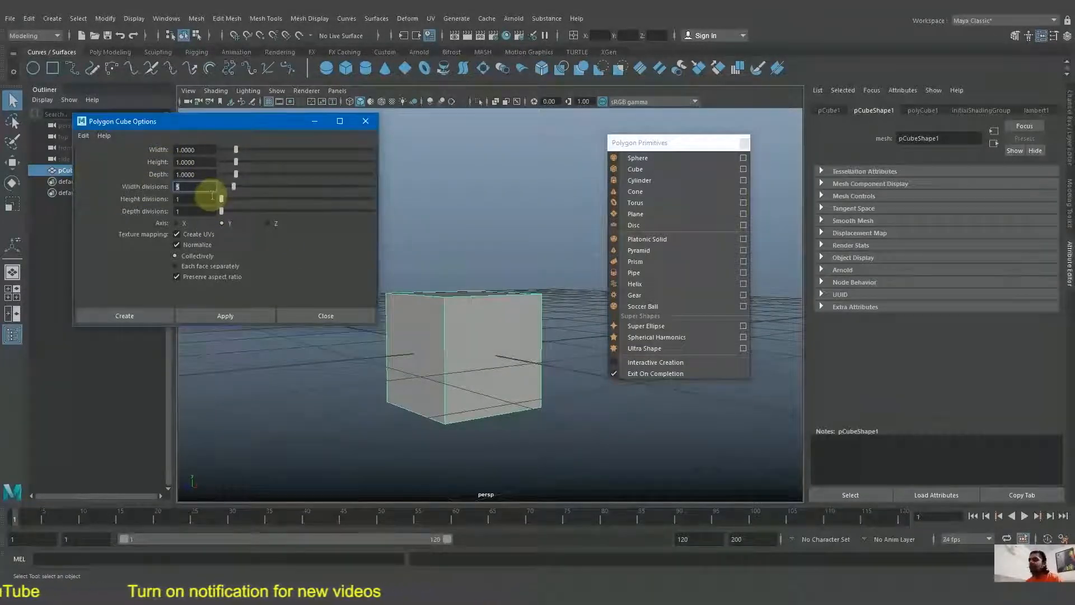
text(5)
key(Tab)
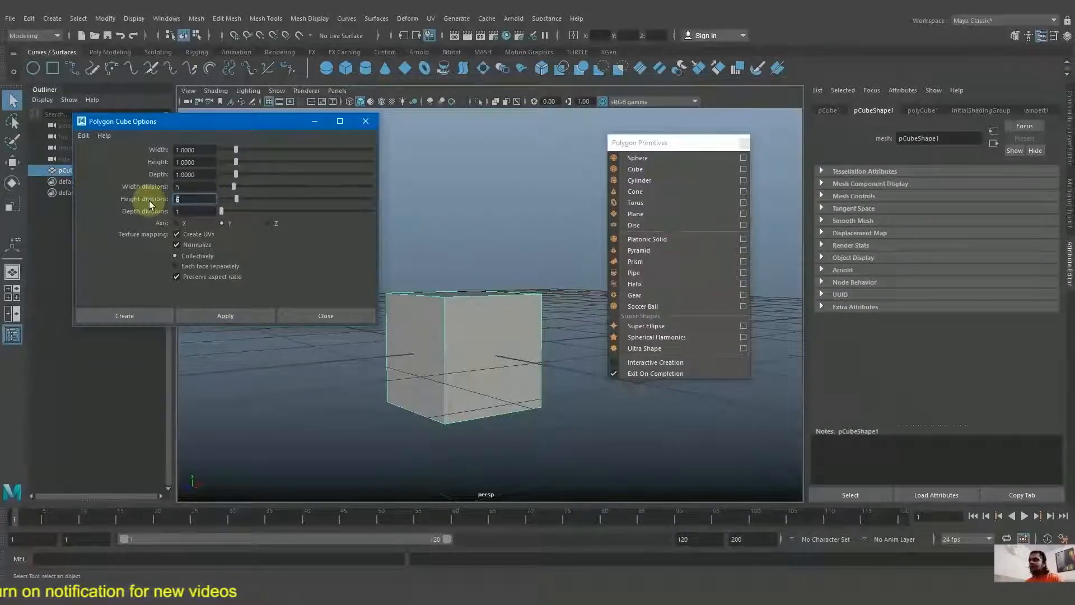
text(6)
key(Tab)
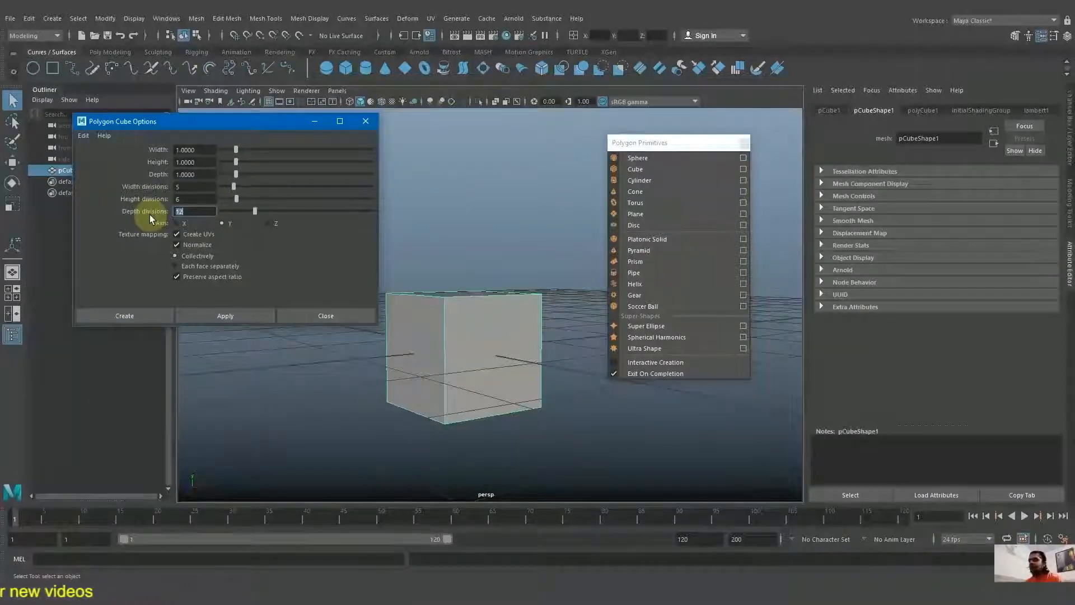
Set the cube height to 3 and create the tall cube, keeping the cube options open
click(208, 163)
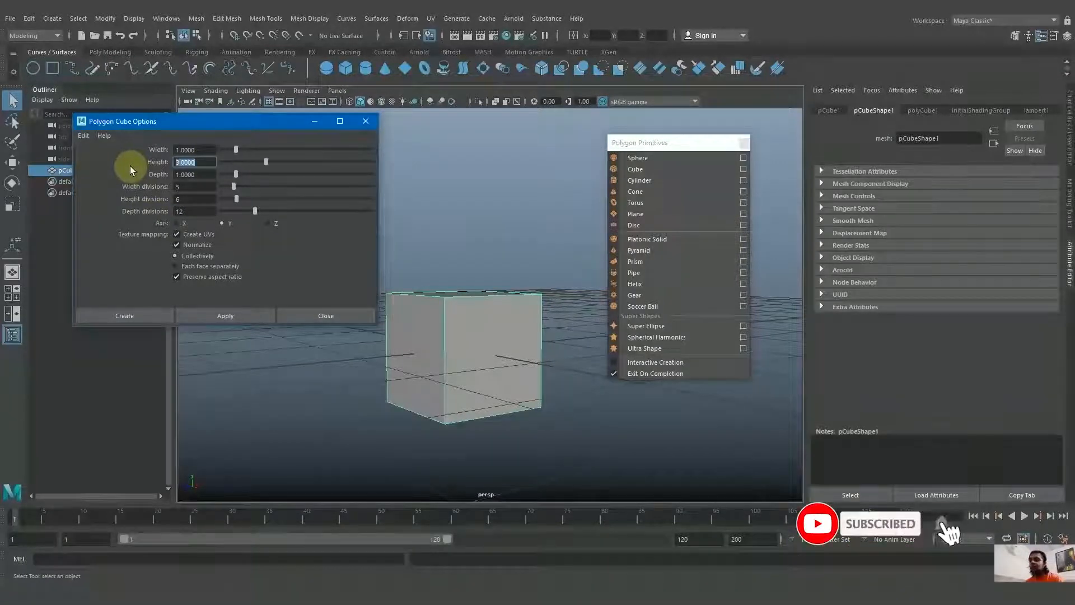
drag(252, 124, 213, 124)
scroll(479, 238, down, 3)
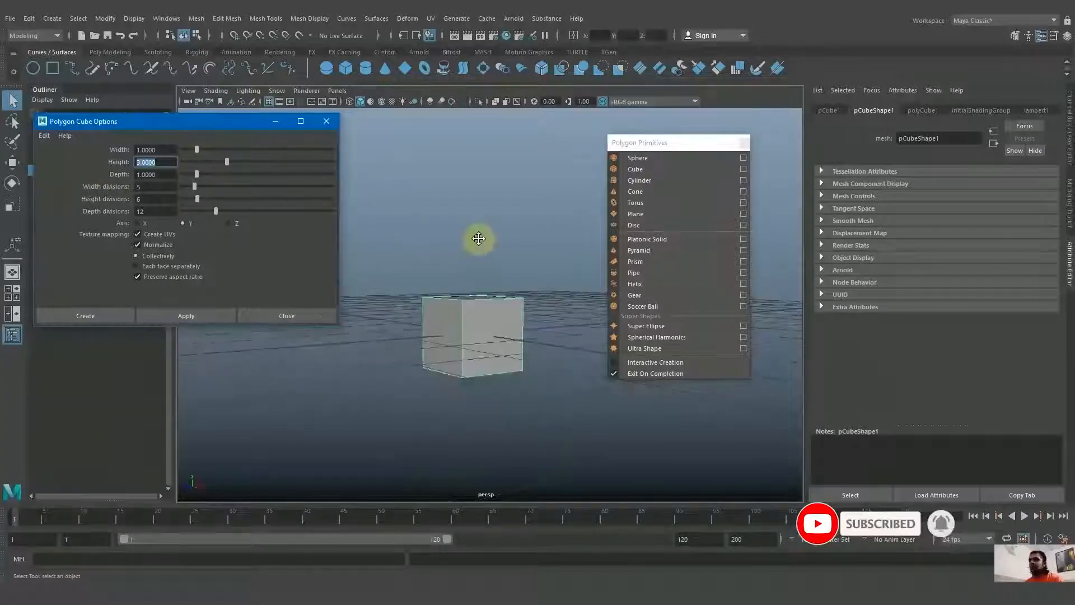
alt+drag(478, 242, 448, 259)
click(219, 314)
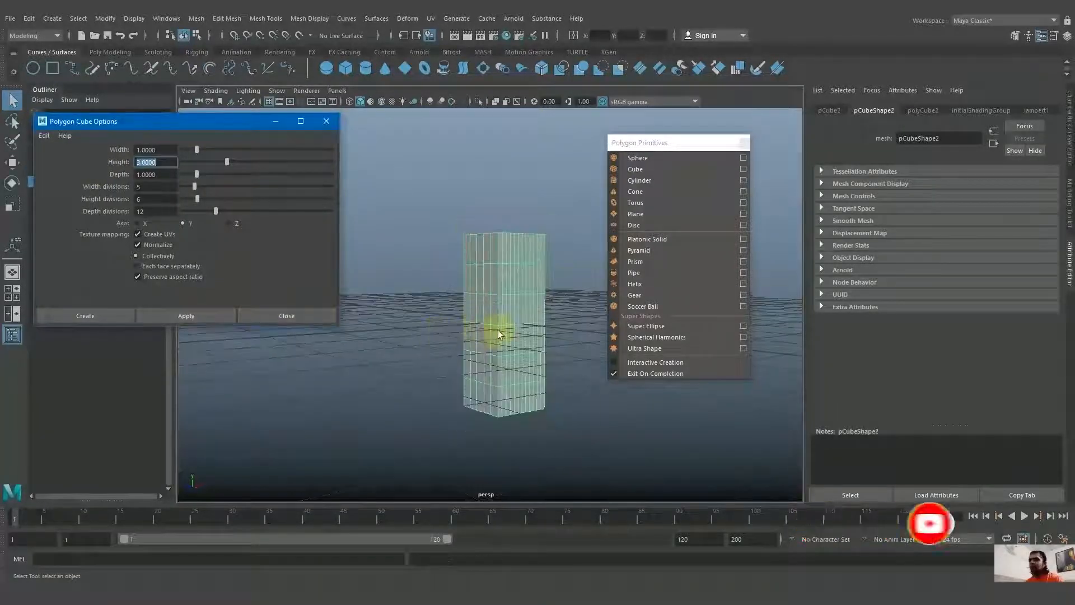
Move the tall subdivided cube along X to about -2.114, clear of the small cube
click(556, 260)
key(w)
click(536, 321)
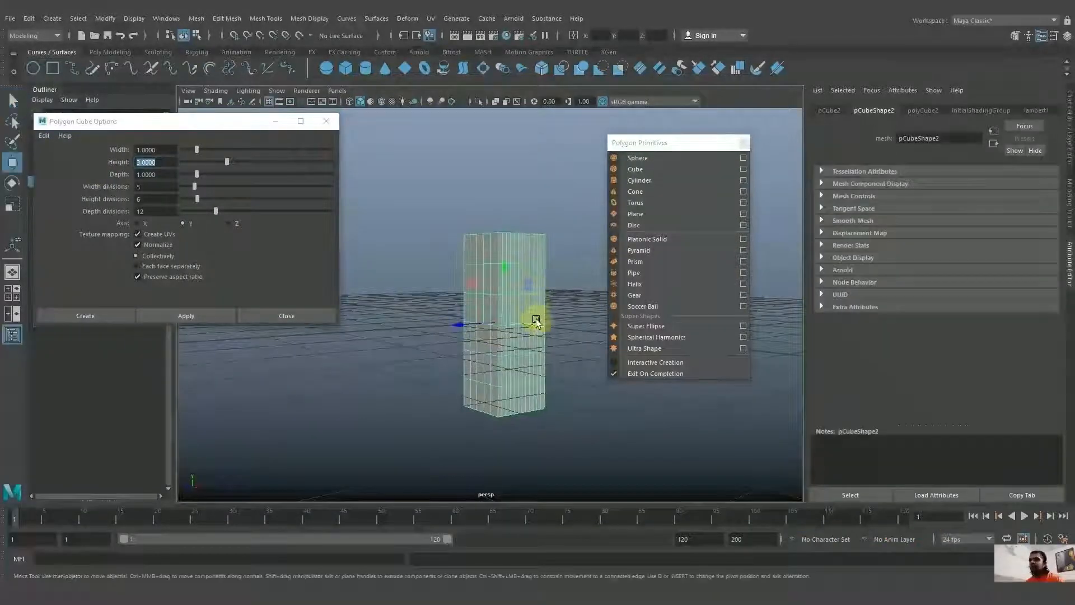
drag(525, 325, 468, 309)
alt+drag(403, 327, 470, 353)
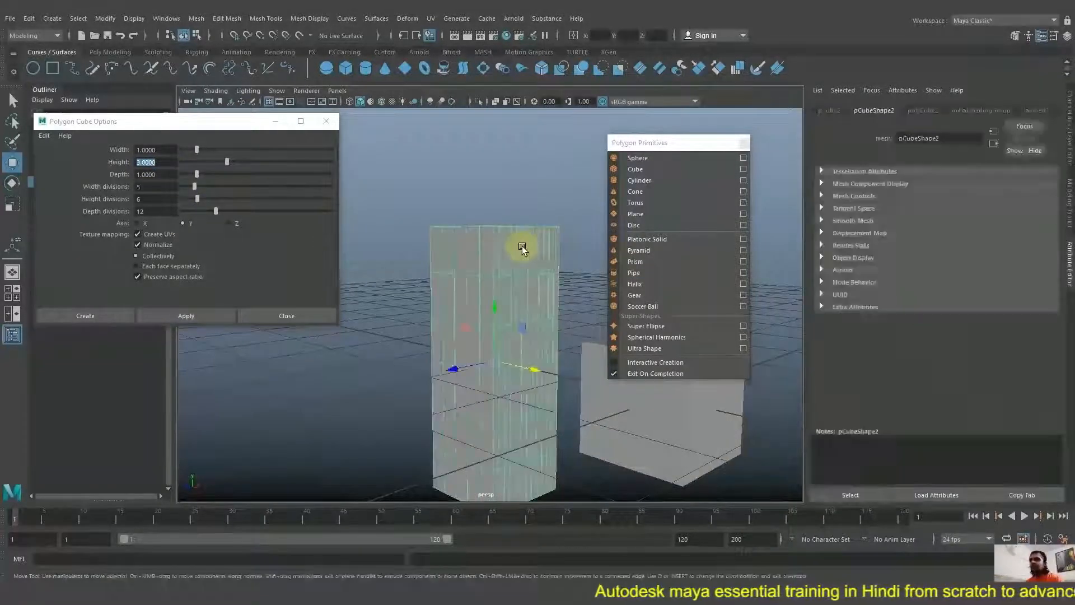
Examine the tall cube's polyCube2 size and subdivision inputs in the Channel Box, then close the cube options and deselect it
key(ctrl+a)
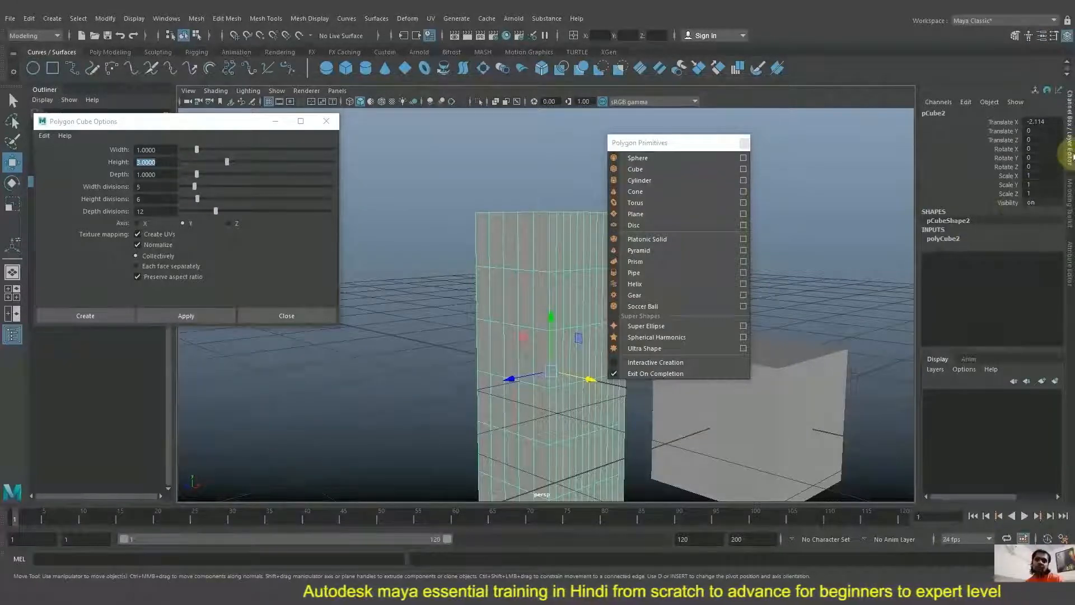
click(956, 240)
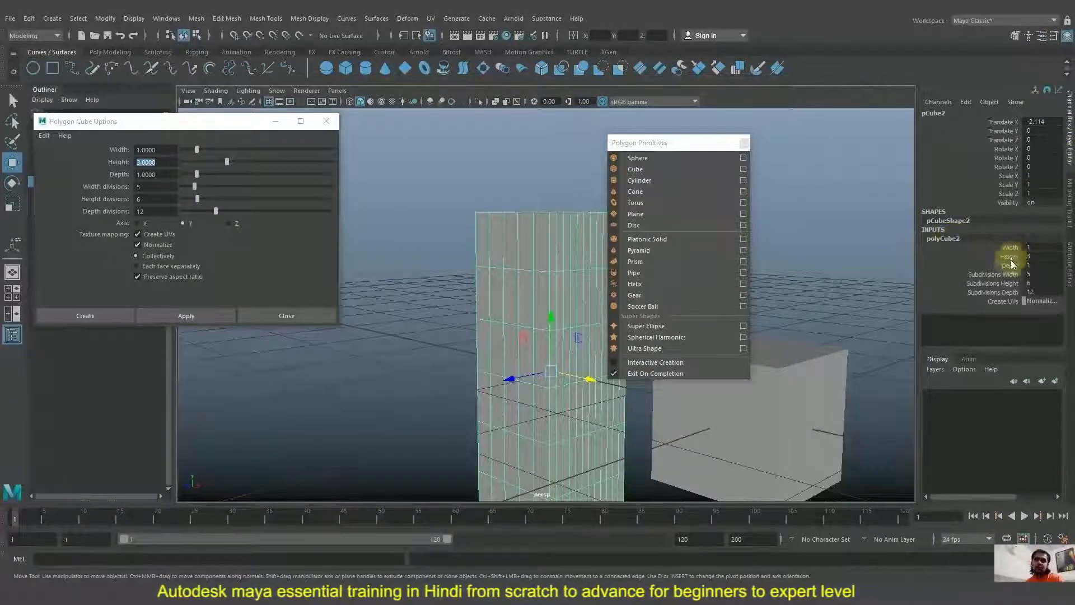
drag(1014, 251, 1011, 294)
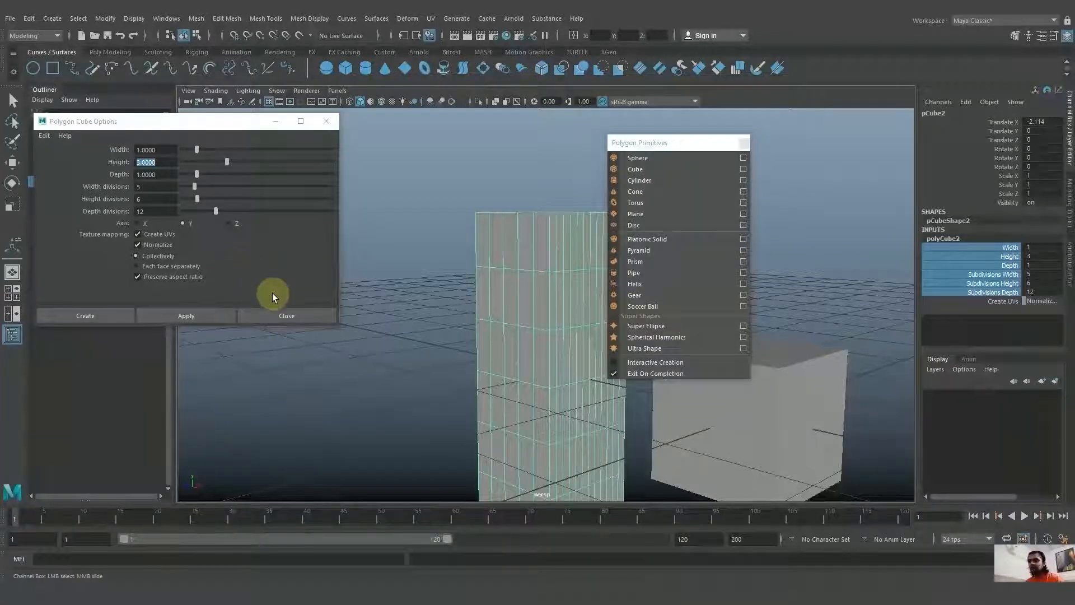
click(286, 315)
click(384, 343)
alt+drag(384, 343, 305, 309)
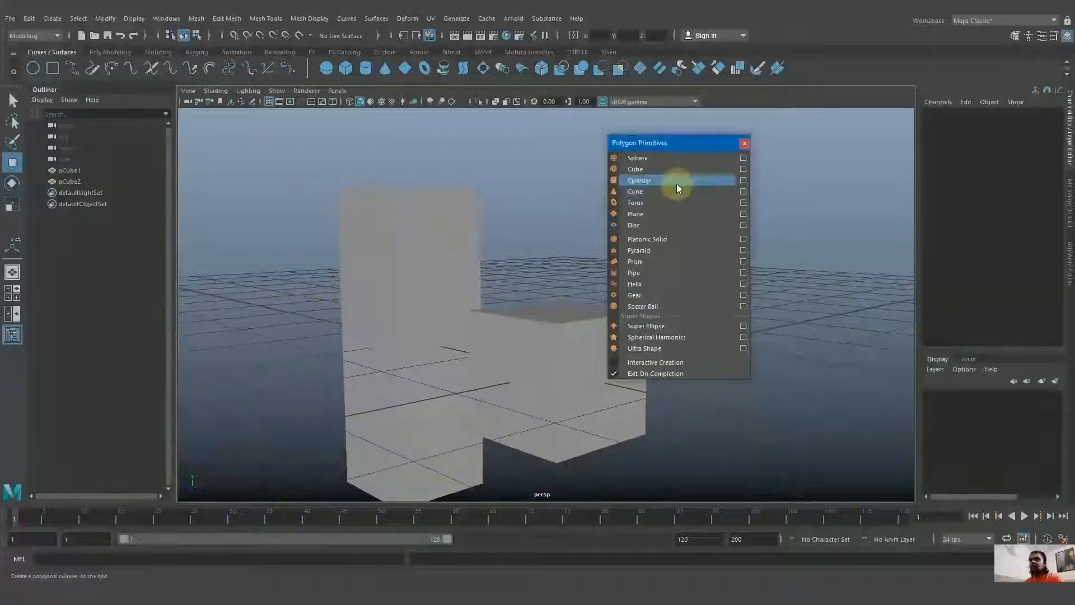
Create a polygon cylinder, expose its polyCylinder1 inputs and move it along X to about 1.967
click(677, 184)
alt+drag(453, 240, 371, 279)
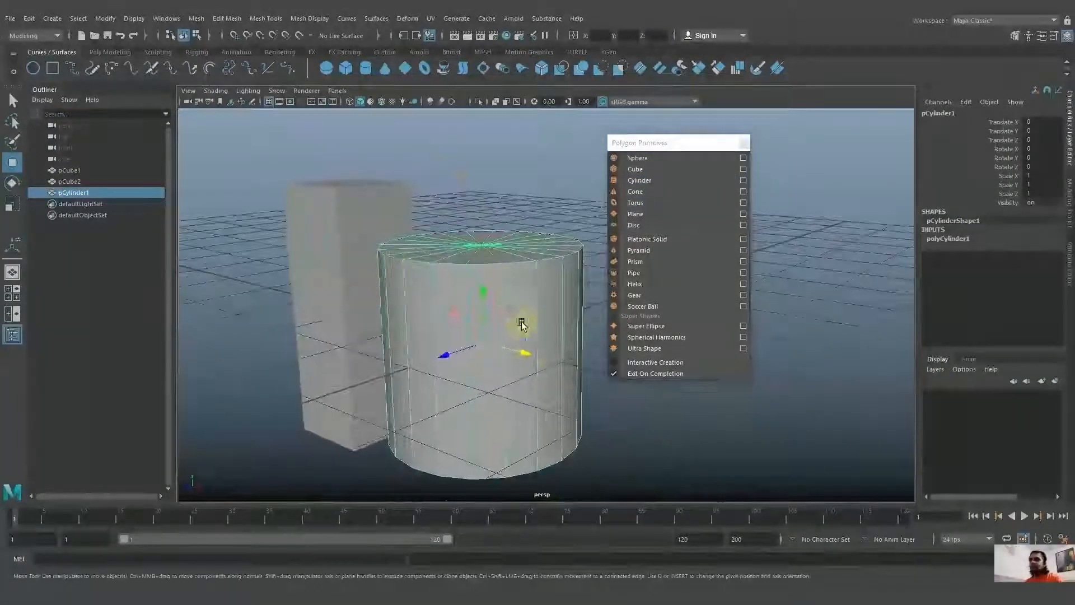
drag(524, 354, 613, 393)
alt+drag(535, 370, 409, 312)
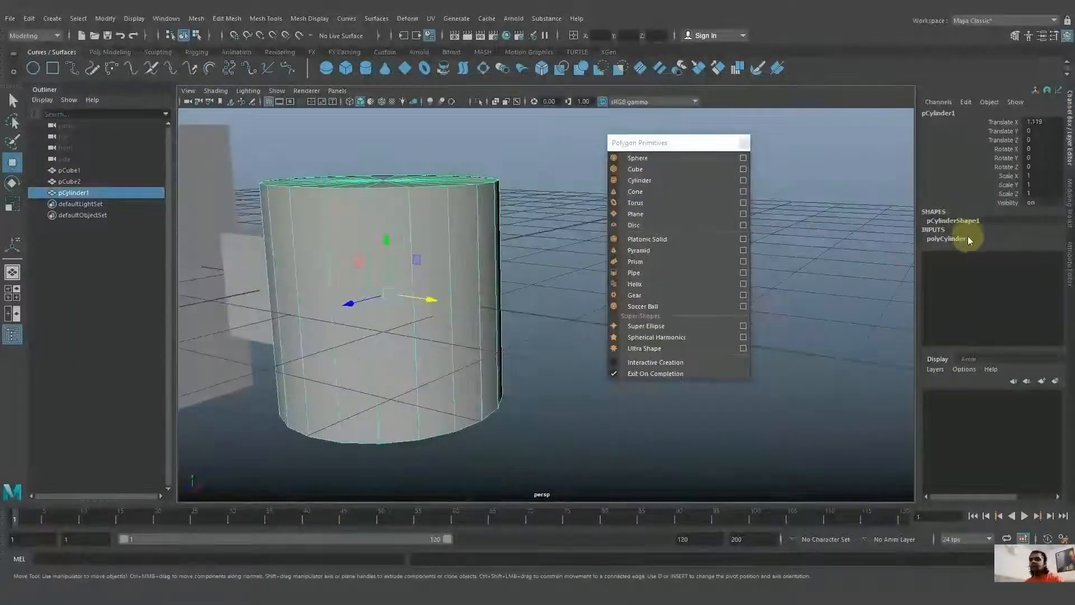
click(951, 238)
alt+drag(464, 240, 446, 253)
drag(439, 302, 525, 313)
alt+drag(756, 309, 793, 312)
Increase the cylinder's radius to 1.8
click(1011, 250)
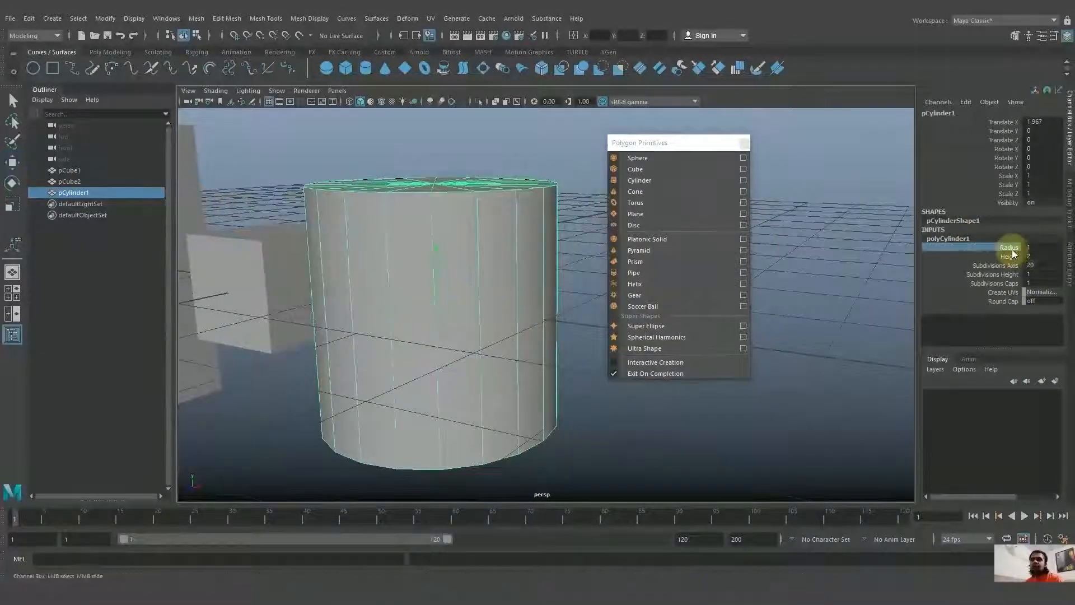
middle_drag(880, 255, 871, 249)
alt+drag(871, 250, 828, 280)
middle_drag(839, 264, 824, 263)
scroll(816, 281, down, 4)
alt+drag(816, 283, 826, 265)
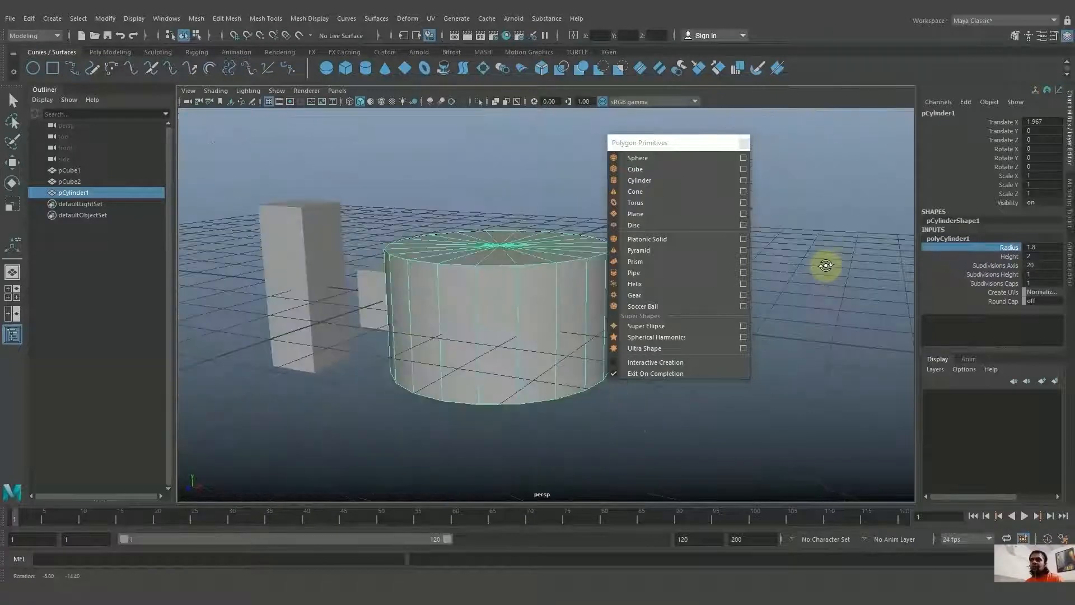
Try cylinder heights of 1, 2.2 and 3, then reduce the height to 0.9
mouse_move(818, 261)
middle_down()
mouse_move(804, 259)
mouse_move(828, 264)
mouse_move(807, 261)
mouse_move(816, 274)
mouse_move(835, 271)
mouse_move(817, 273)
middle_up()
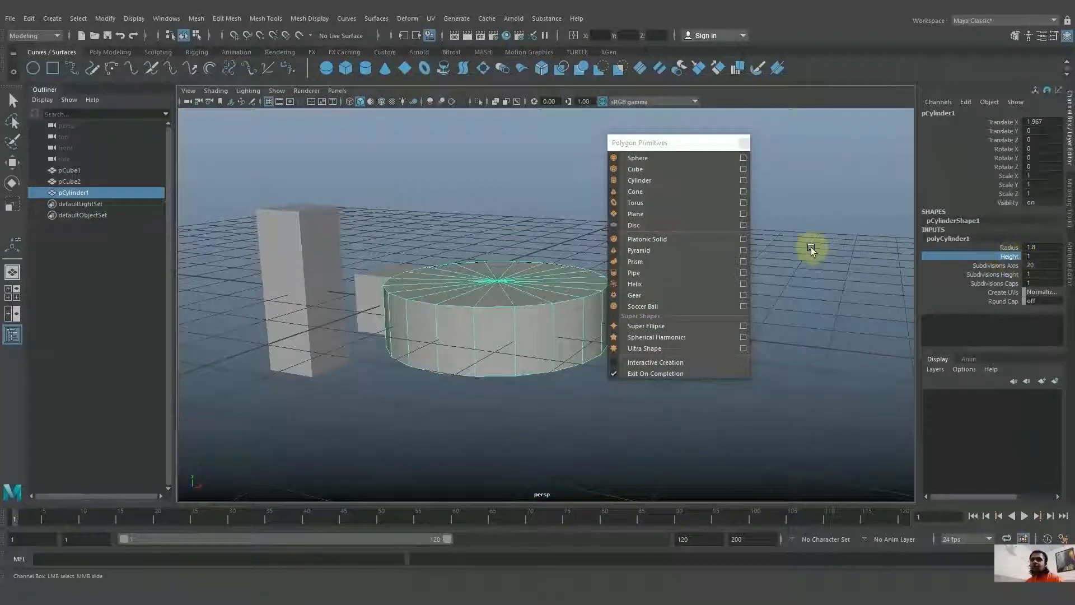
mouse_move(811, 247)
middle_down()
mouse_move(850, 246)
mouse_move(814, 247)
mouse_move(814, 258)
middle_up()
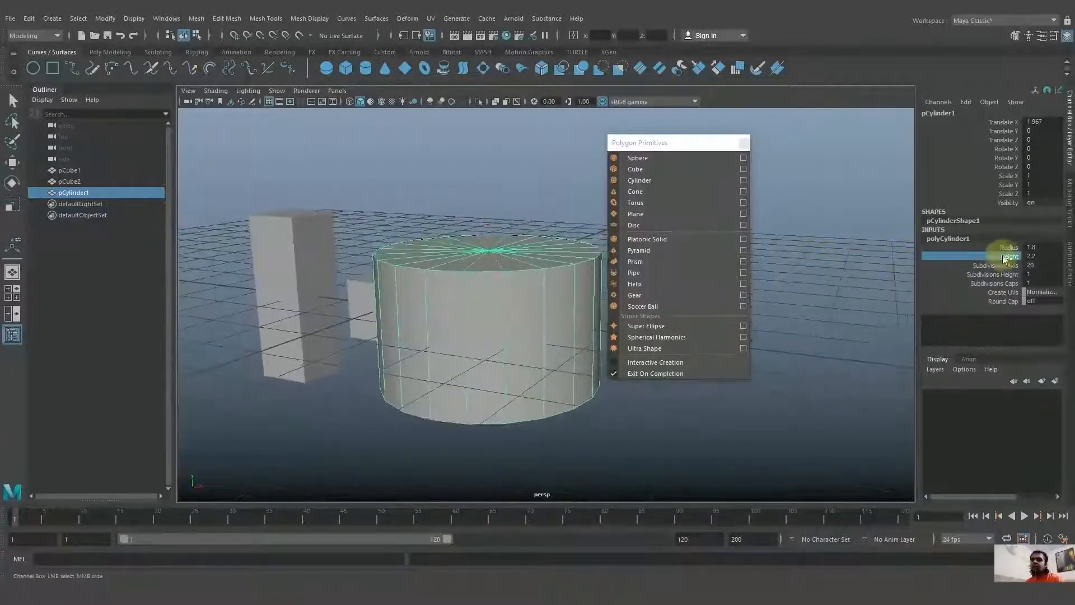
text(3)
key(Return)
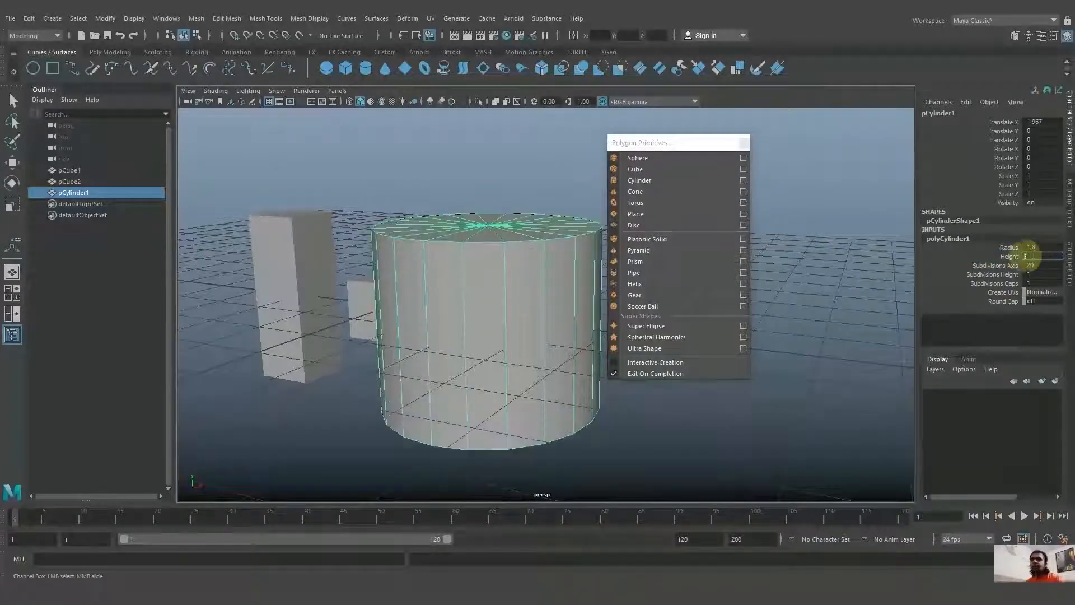
middle_drag(924, 266, 801, 271)
Raise the cylinder's Subdivisions Axis to 50, then reduce it to 12
click(998, 264)
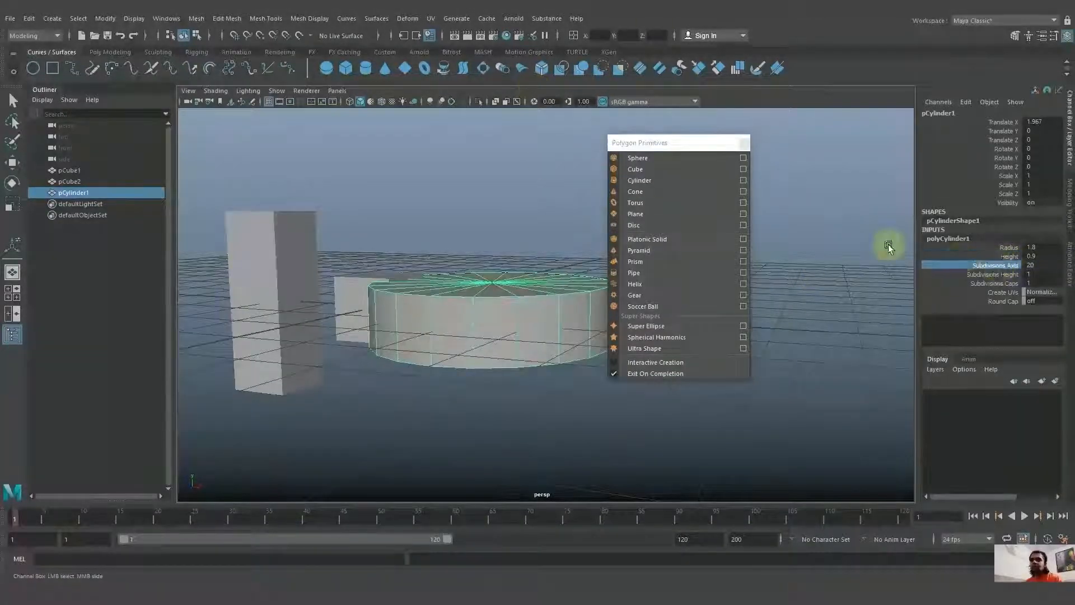
alt+drag(888, 244, 784, 229)
alt+middle_drag(796, 221, 798, 214)
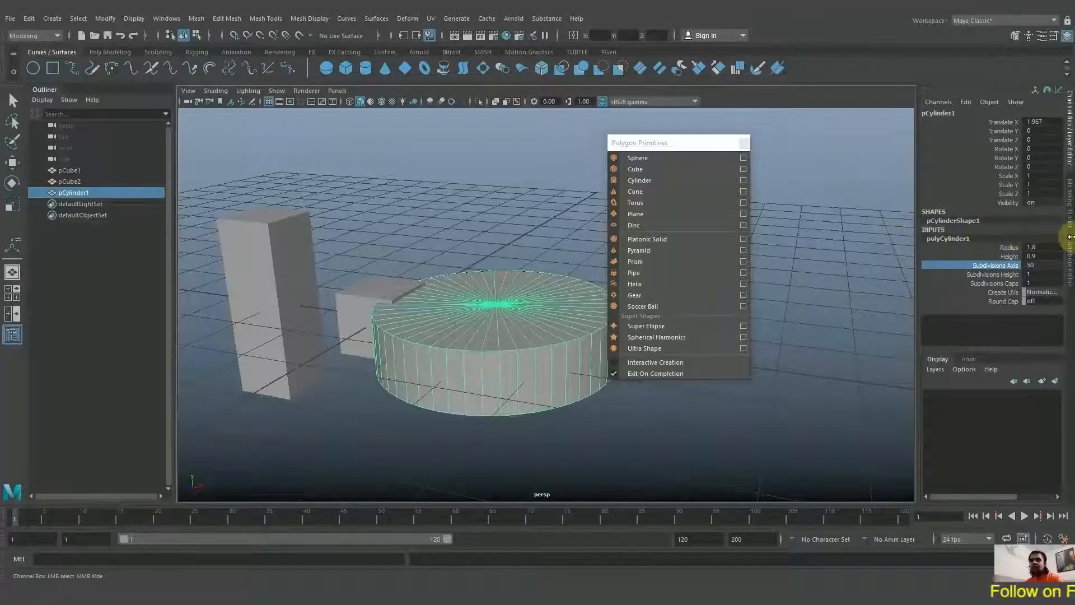
middle_drag(1069, 237, 862, 239)
mouse_move(797, 237)
middle_down()
mouse_move(955, 233)
mouse_move(648, 230)
mouse_move(831, 233)
mouse_move(789, 235)
middle_up()
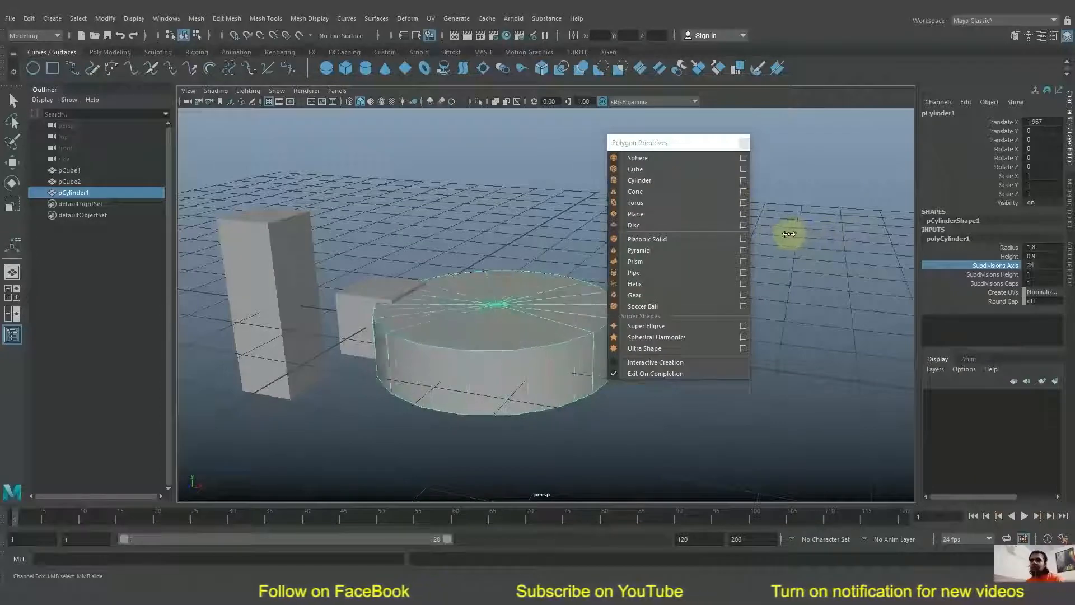
mouse_move(816, 227)
alt+mouse_down()
mouse_move(816, 247)
mouse_move(824, 217)
mouse_move(823, 228)
alt+mouse_up()
middle_drag(818, 228, 785, 227)
alt+drag(785, 228, 836, 252)
alt+right_drag(836, 251, 839, 253)
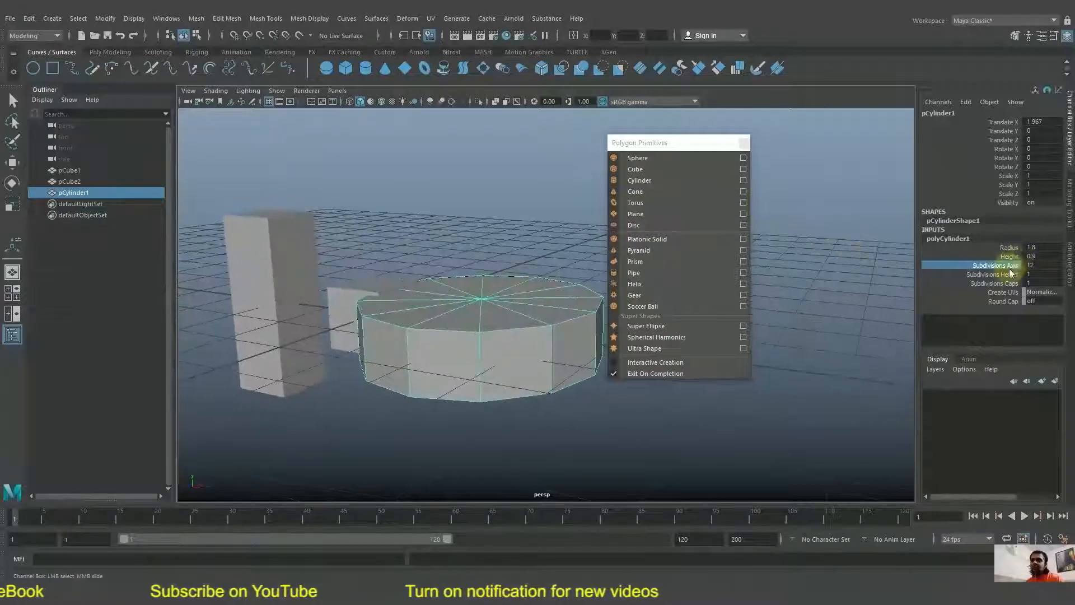
Increase the cylinder's Subdivisions Height to 6
click(1009, 275)
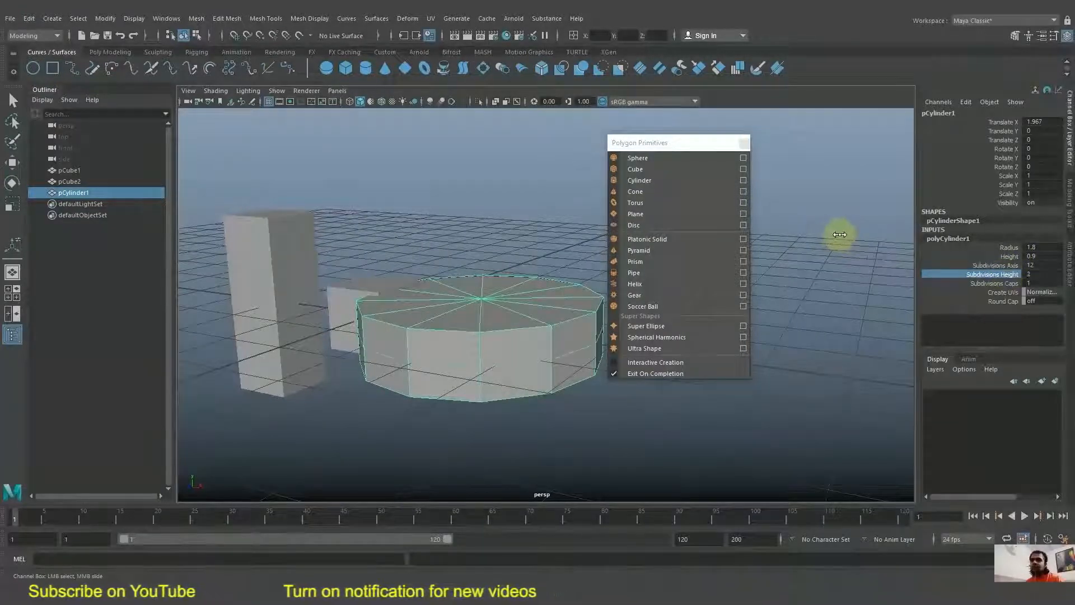
middle_drag(827, 233, 851, 240)
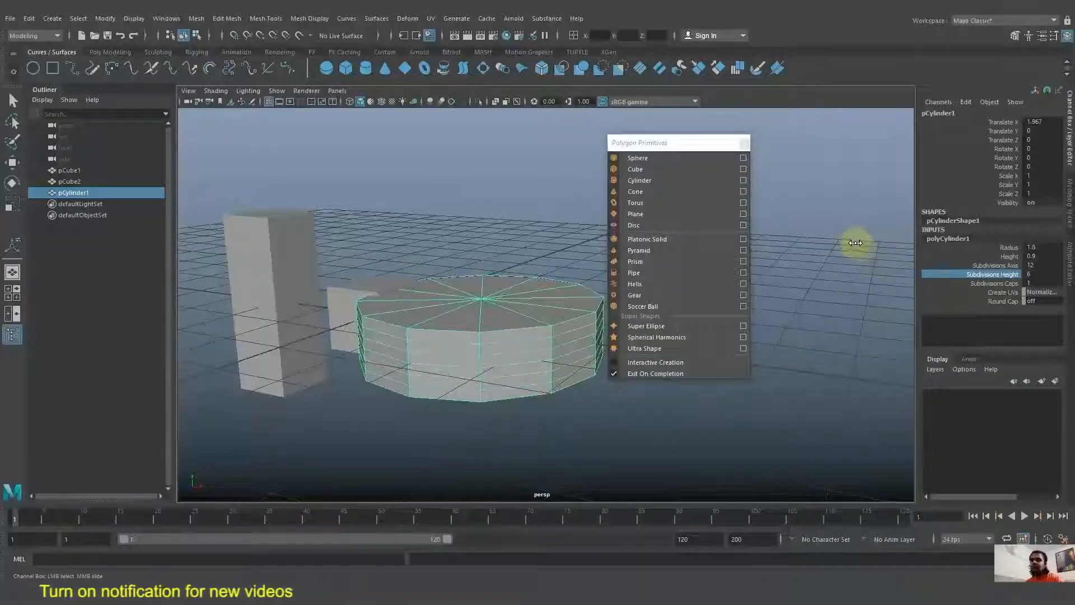
middle_drag(854, 244, 865, 246)
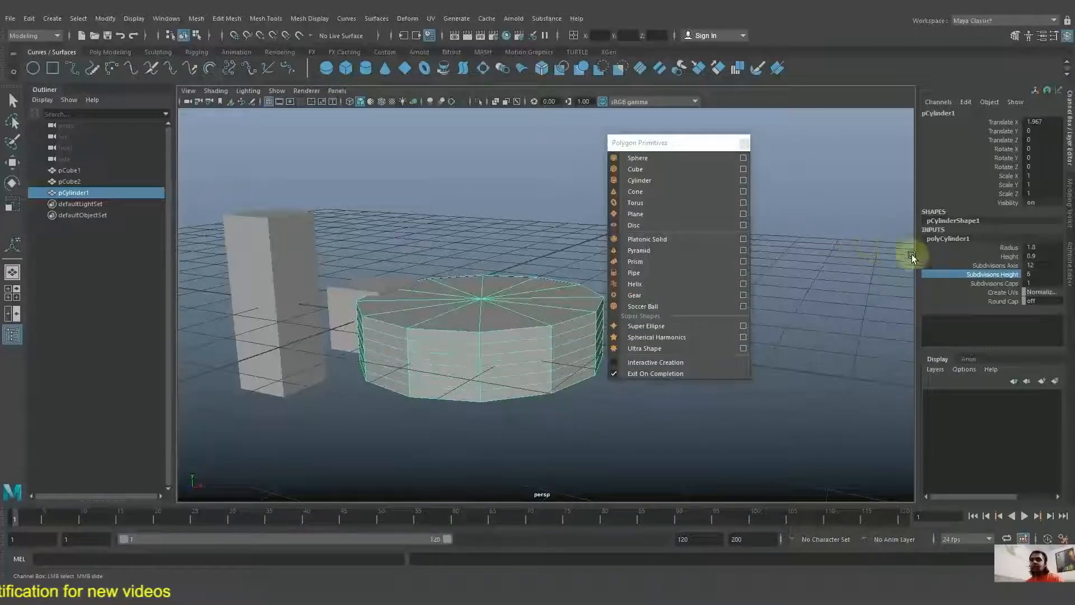
Increase the cylinder's Subdivisions Caps to about 4
alt+drag(849, 234, 847, 250)
middle_drag(848, 250, 859, 250)
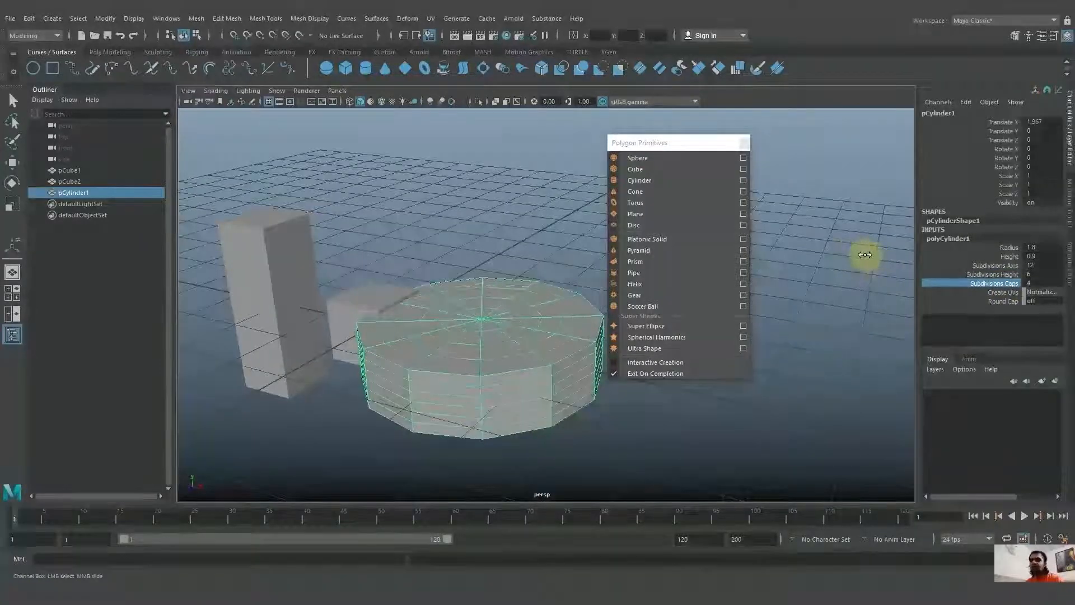
alt+drag(859, 250, 863, 224)
middle_drag(862, 222, 866, 220)
alt+drag(866, 221, 851, 249)
Move the cylinder and the small cube away from the origin to space the primitives apart, leaving nothing selected
key(w)
scroll(519, 313, down, 3)
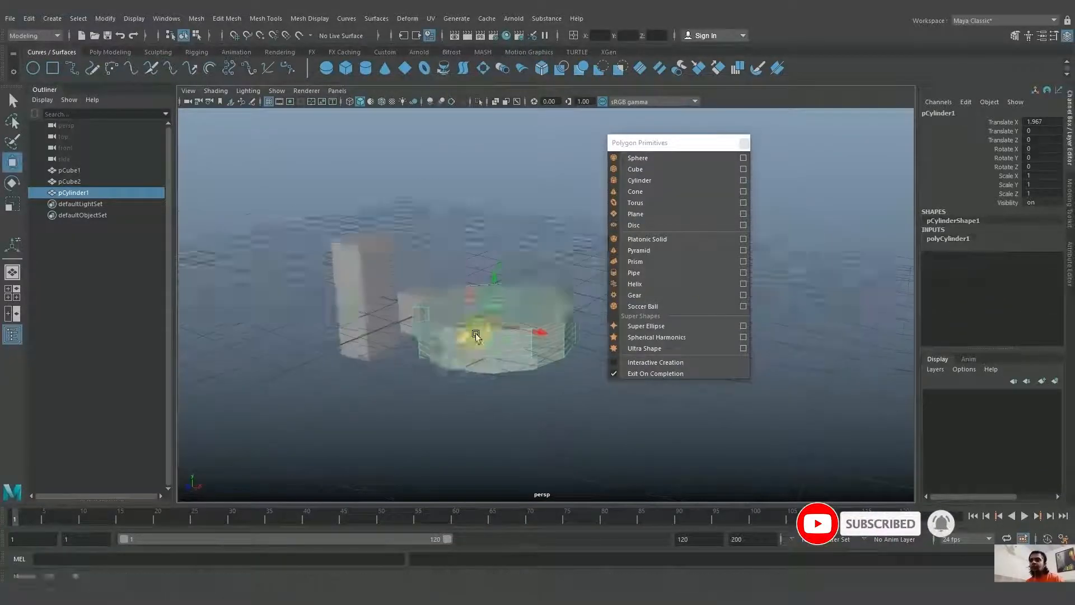
alt+drag(475, 335, 541, 303)
click(448, 310)
drag(448, 310, 393, 301)
click(381, 288)
click(451, 320)
alt+drag(508, 279, 503, 279)
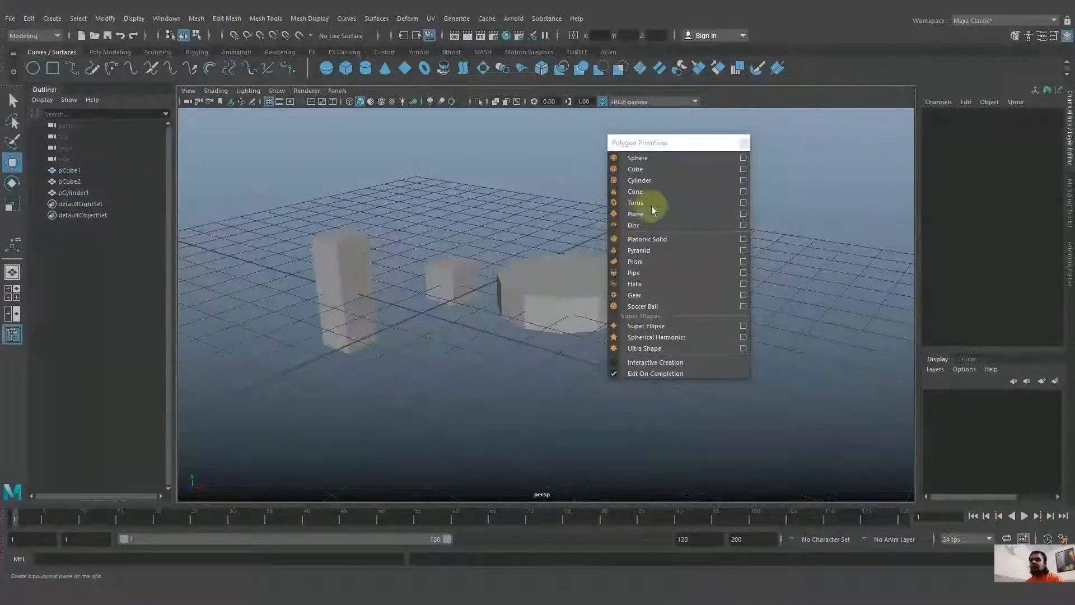
Create a polygon cone at the origin and set its Subdivisions Axis to 14
click(670, 192)
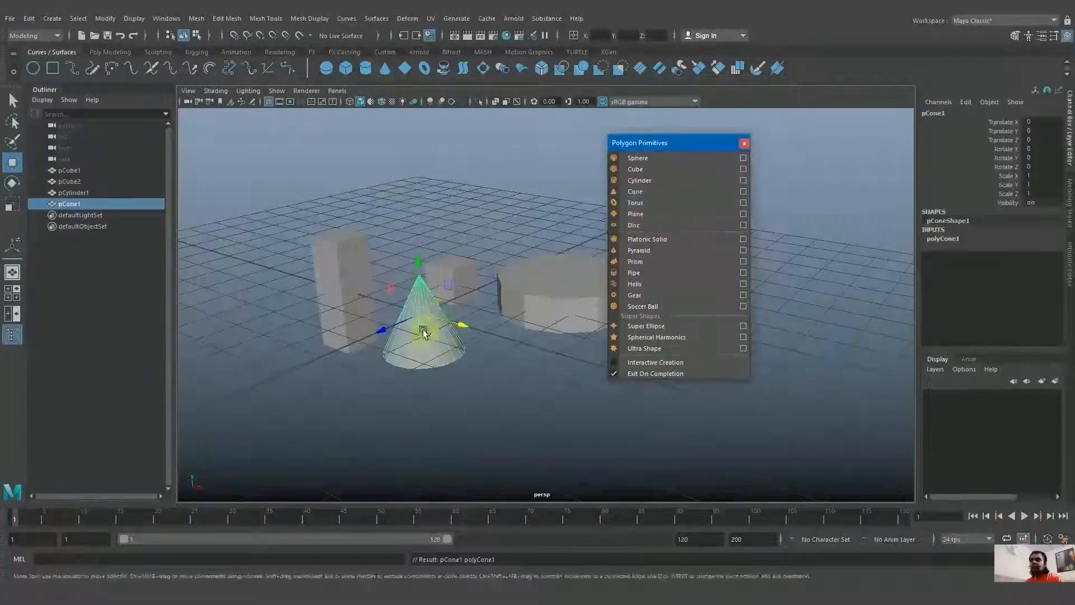
click(958, 245)
mouse_move(815, 262)
alt+mouse_down()
mouse_move(804, 275)
mouse_move(821, 246)
mouse_move(803, 250)
mouse_move(822, 239)
mouse_move(790, 242)
mouse_move(803, 246)
alt+mouse_up()
click(987, 268)
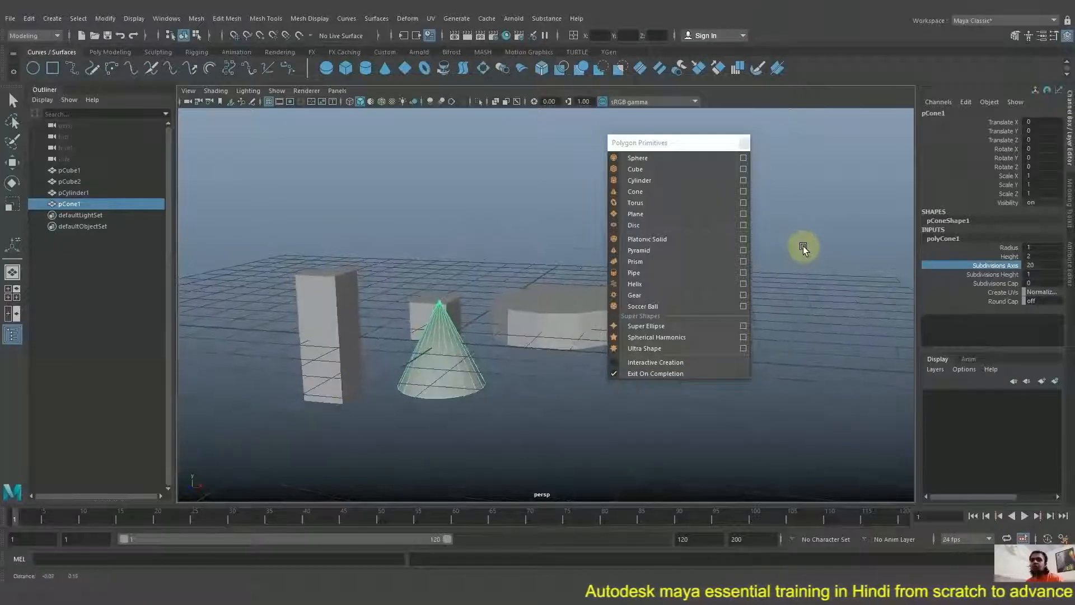
middle_drag(805, 249, 763, 249)
alt+drag(763, 249, 832, 268)
Increase the cone's Subdivisions Height to 4
click(987, 276)
middle_drag(832, 268, 852, 275)
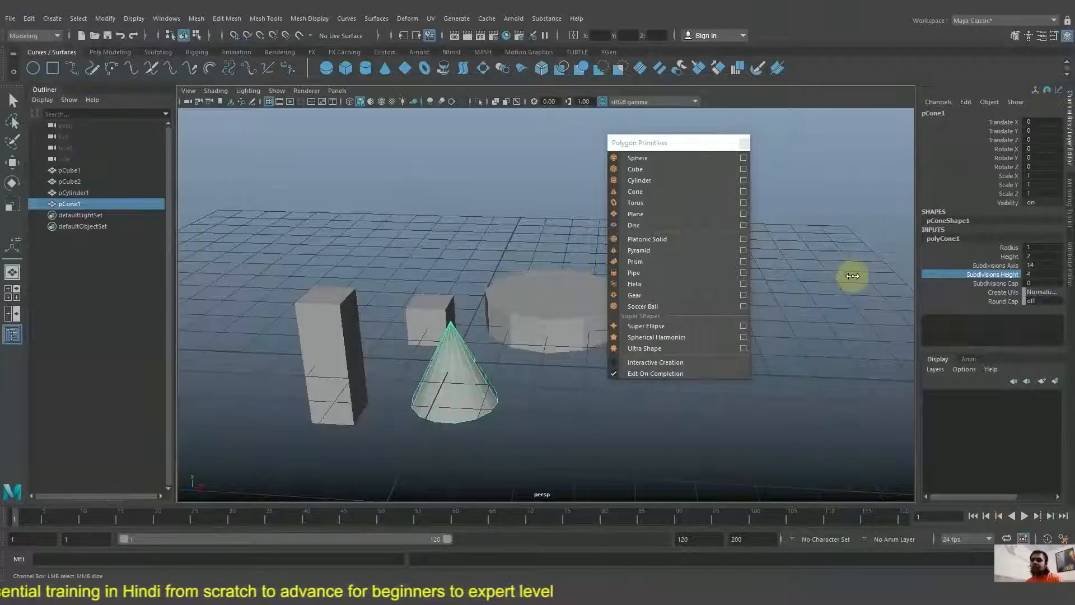
alt+drag(852, 276, 839, 260)
Move the cone behind the other primitives, to about X -0.74 and Z -8.558
key(w)
click(487, 359)
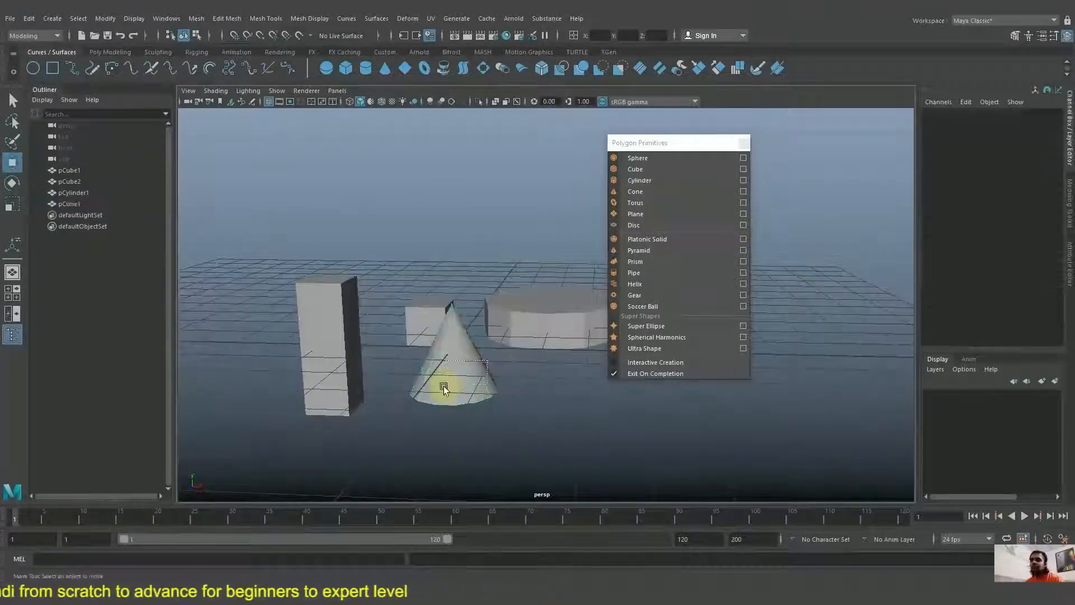
click(445, 385)
drag(459, 357, 533, 281)
alt+middle_drag(534, 281, 531, 286)
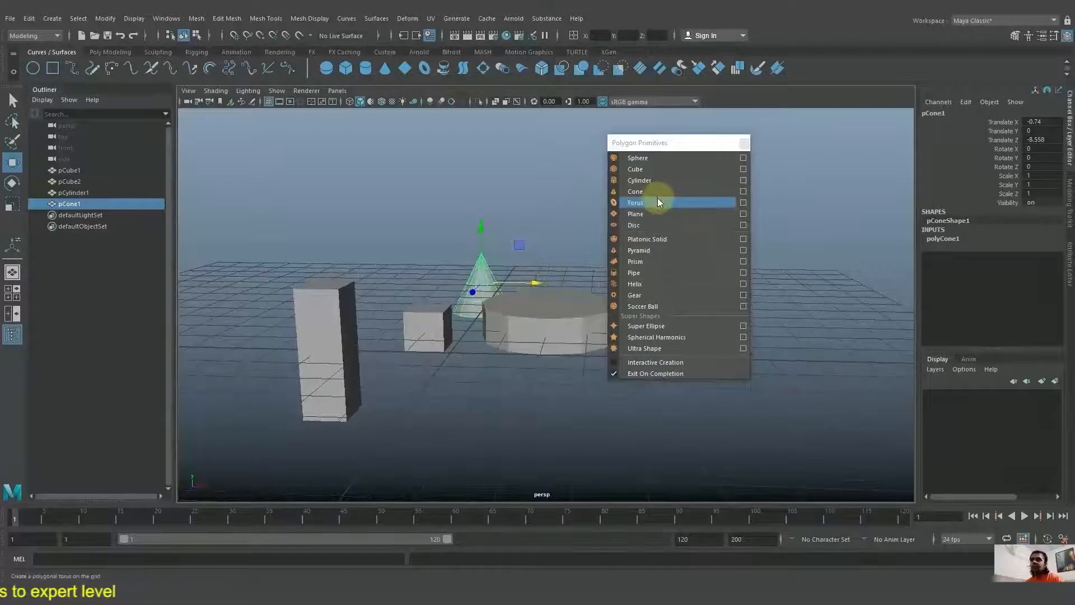
Create a polygon pyramid and move it forward along Z to about 1.4
click(667, 250)
drag(448, 371, 419, 396)
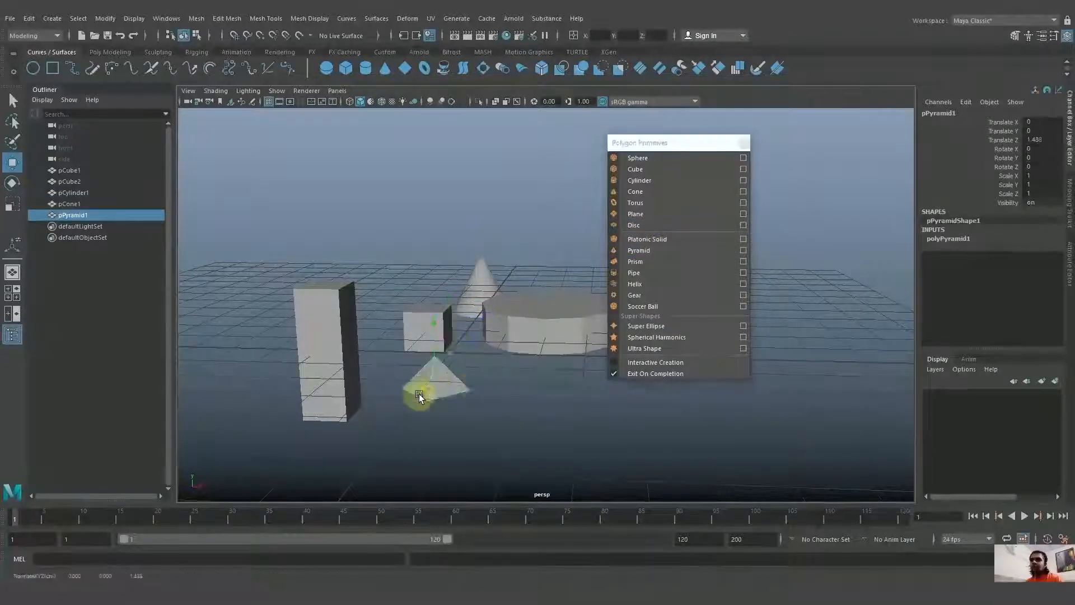
Set the pyramid's Side Length to 3.8 and its Number Of Sides to 5
click(951, 239)
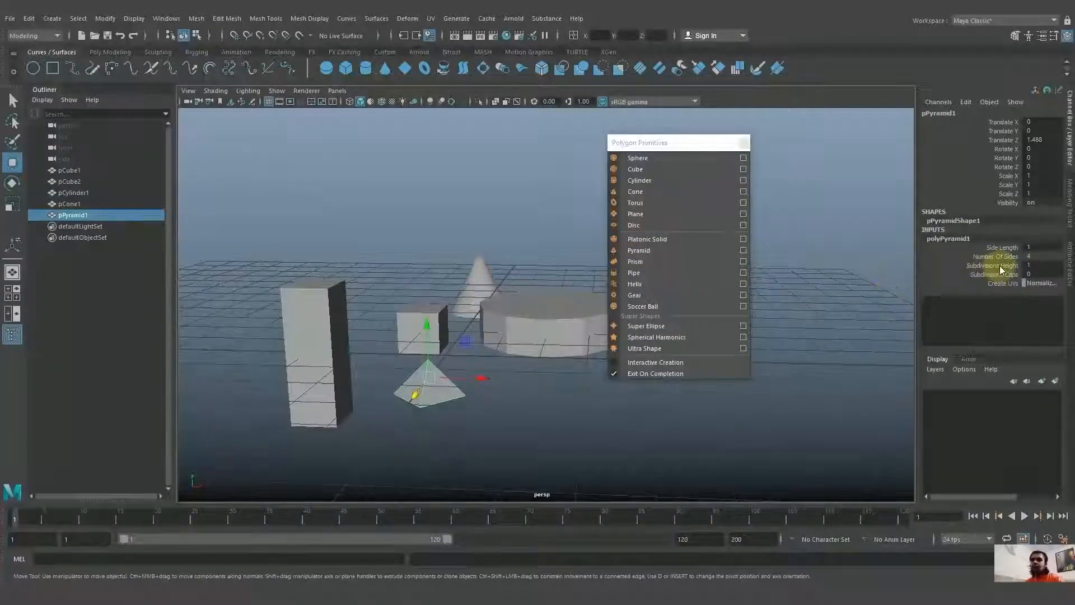
click(1002, 247)
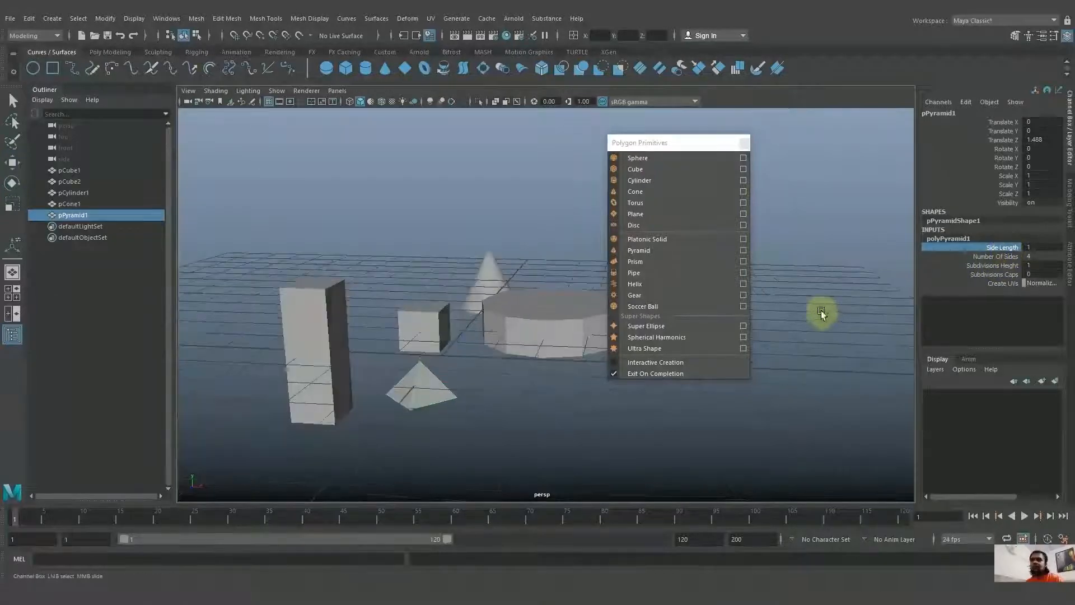
middle_drag(821, 314, 831, 317)
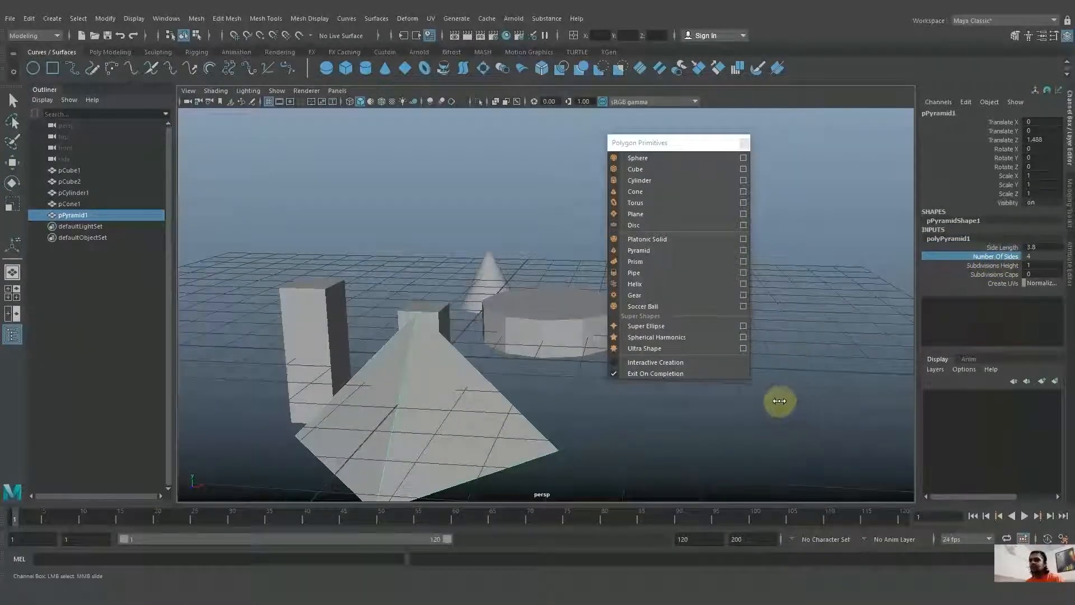
middle_drag(780, 401, 810, 428)
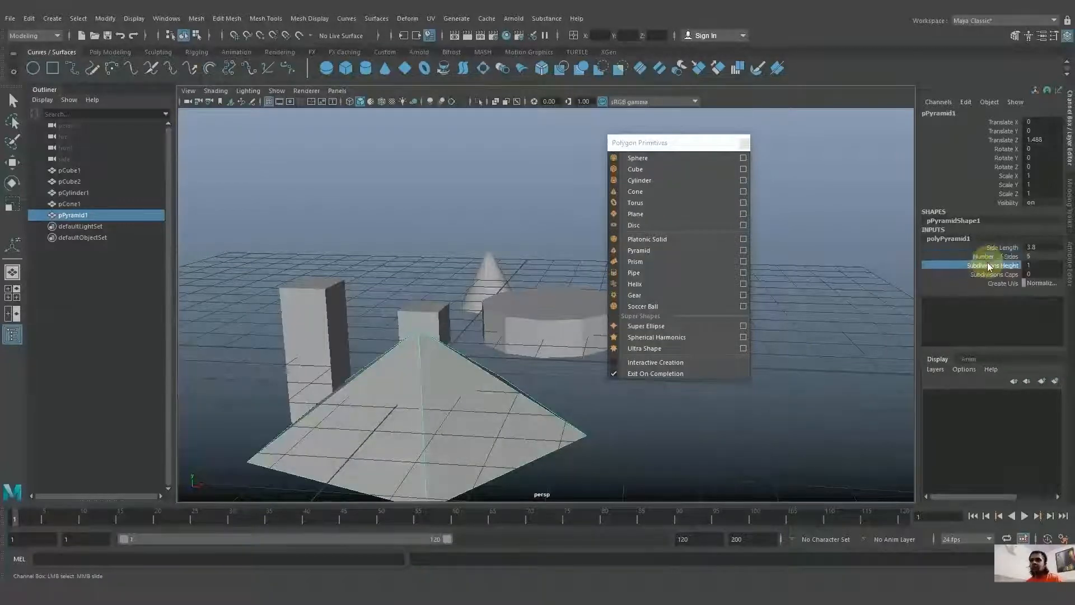
Increase the pyramid's Subdivisions Height to 5 and adjust its Subdivisions Caps
middle_drag(806, 330, 826, 340)
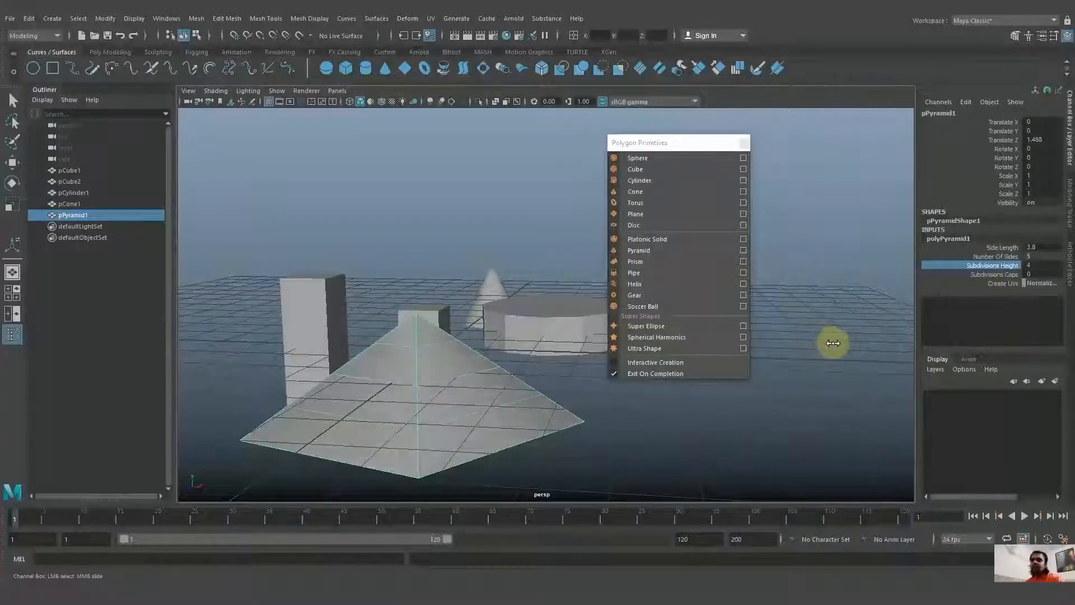
alt+drag(837, 345, 867, 335)
alt+drag(700, 415, 437, 373)
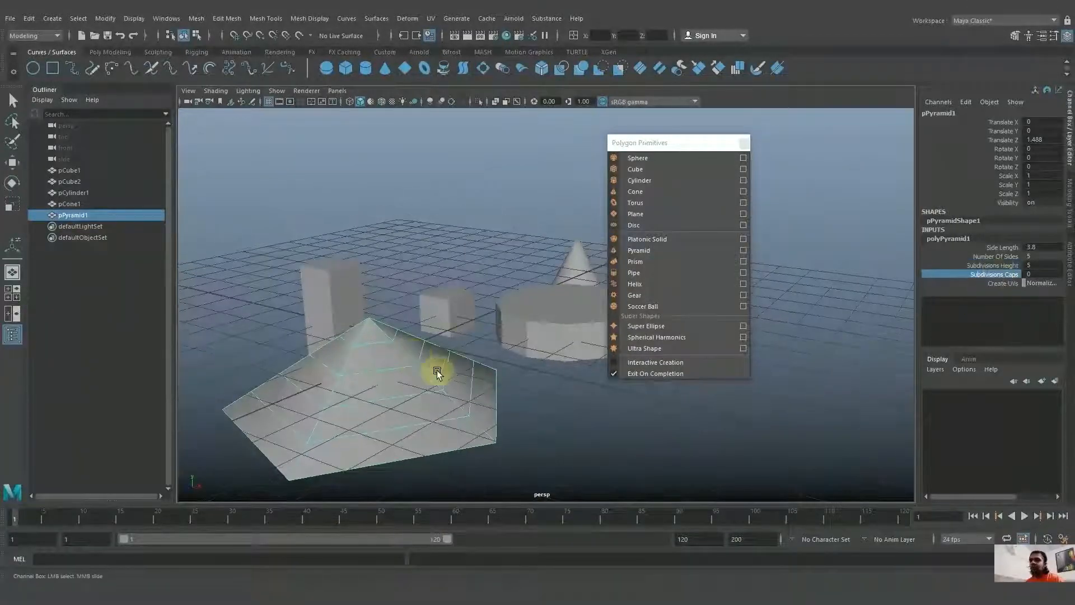
middle_drag(610, 422, 708, 429)
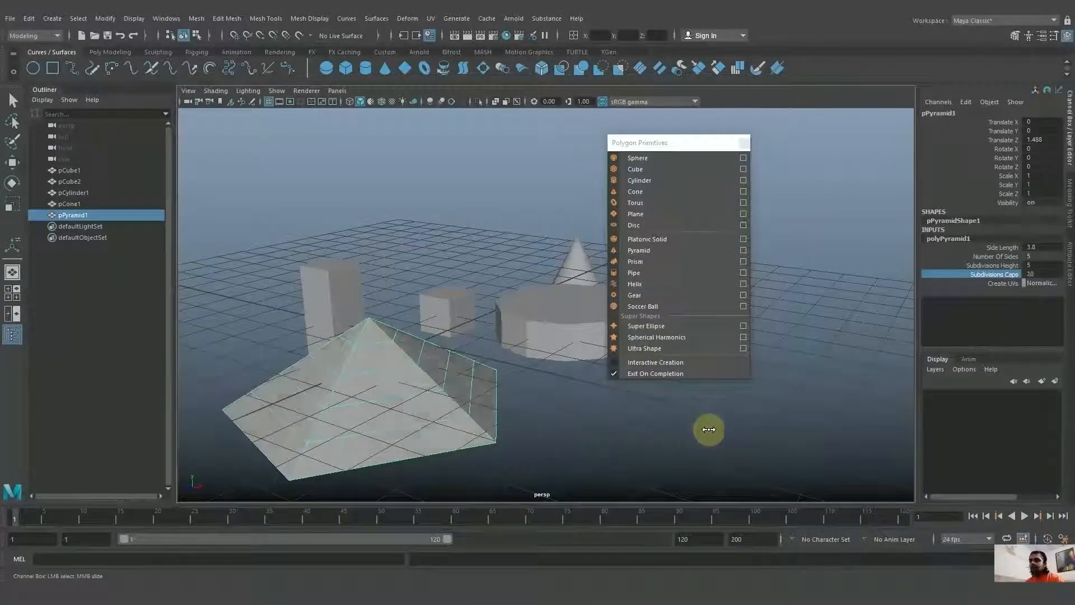
middle_drag(618, 430, 600, 427)
alt+drag(600, 428, 533, 411)
Move the pyramid behind the cubes, to about X -5.378 and Z -6.4
key(w)
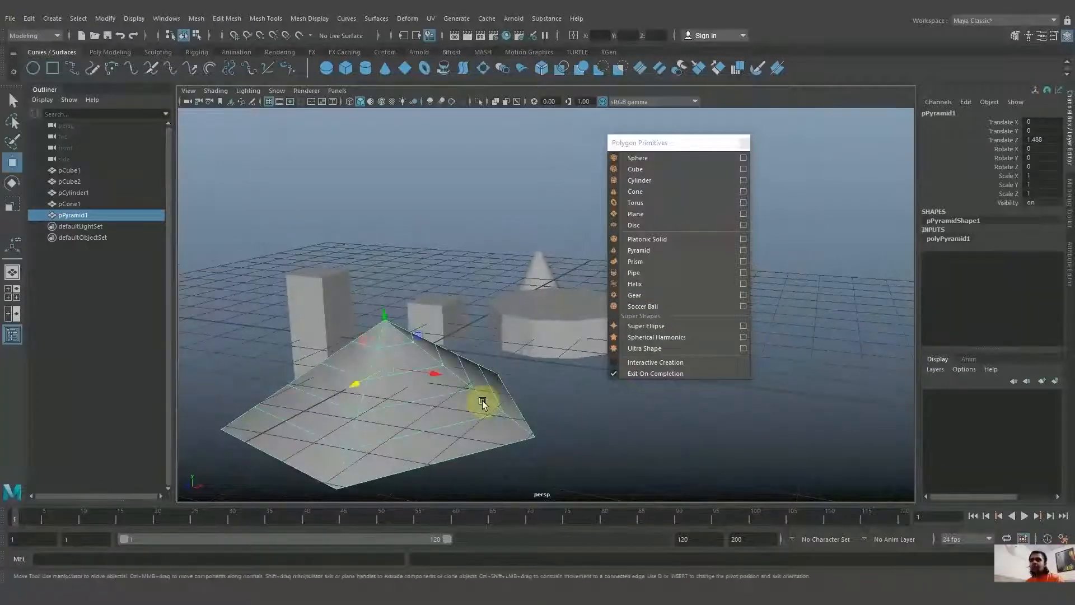
drag(364, 380, 488, 203)
drag(566, 283, 490, 276)
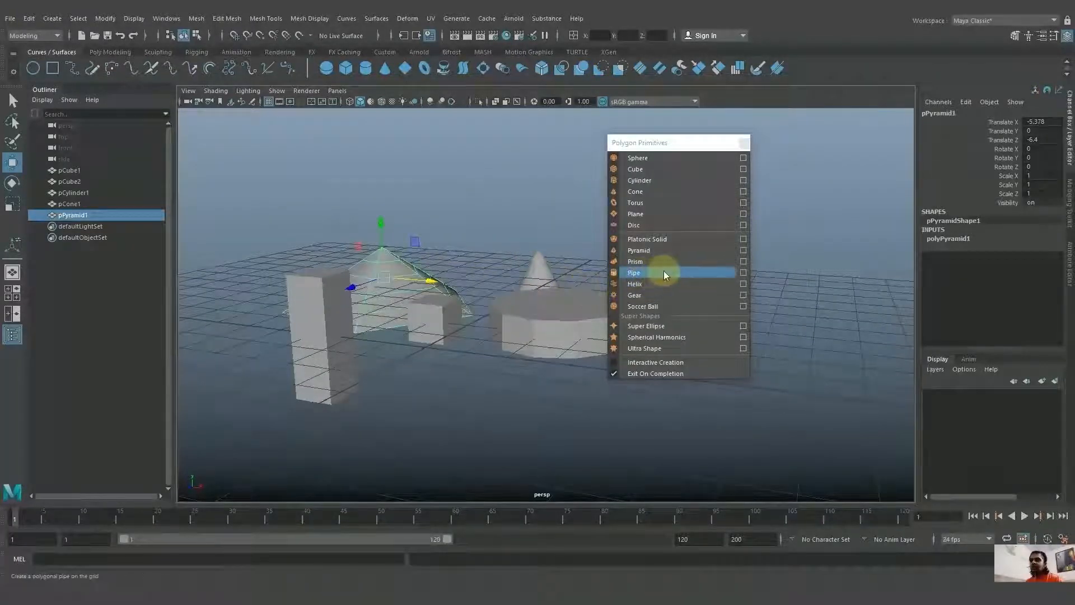
Create a polygon pipe and move it to about X 0.615 and Z 0.566
click(664, 272)
alt+drag(452, 315, 463, 342)
drag(475, 365, 503, 372)
drag(435, 377, 495, 392)
scroll(495, 393, up, 3)
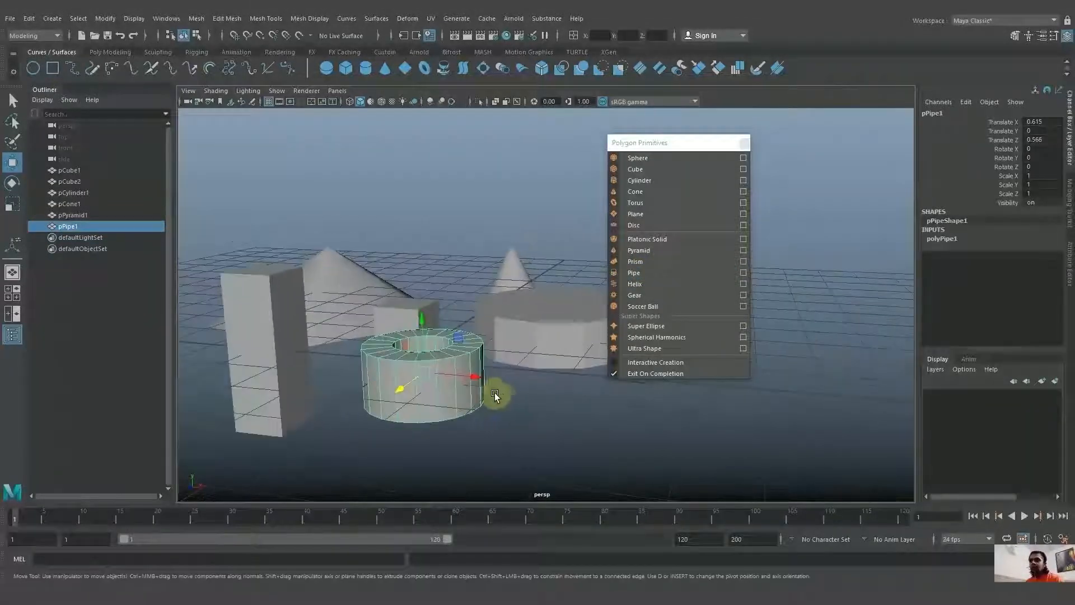
Increase the pipe's Radius to 3.8
click(943, 238)
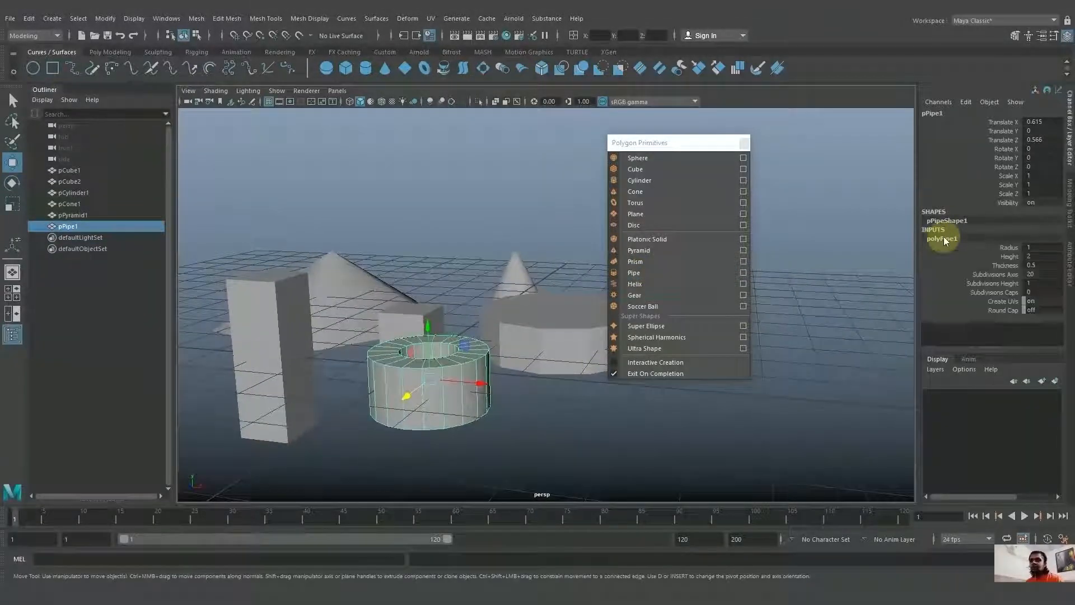
click(1005, 248)
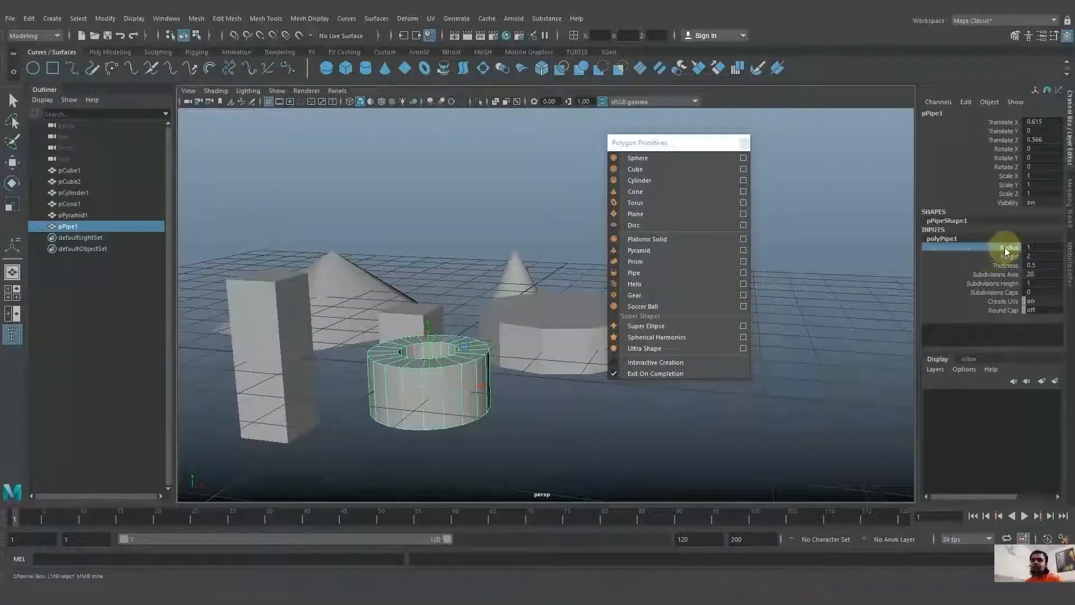
mouse_move(622, 393)
middle_down()
mouse_move(638, 401)
mouse_move(616, 400)
middle_up()
key(w)
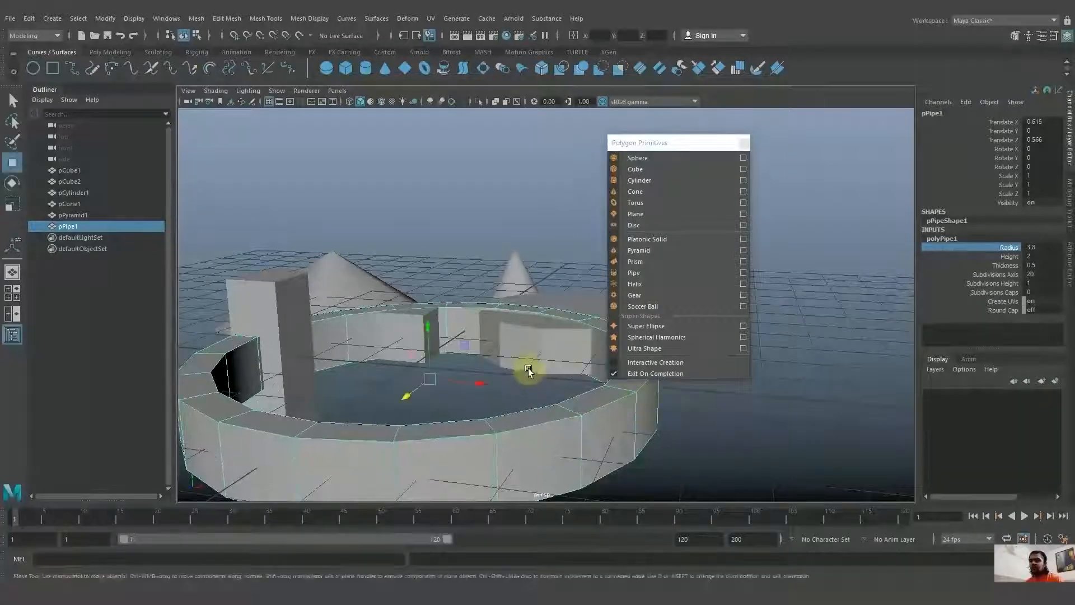
scroll(529, 365, down, 4)
Reduce the pipe's Height to 0.3 and increase its Thickness to 3.2
click(1009, 257)
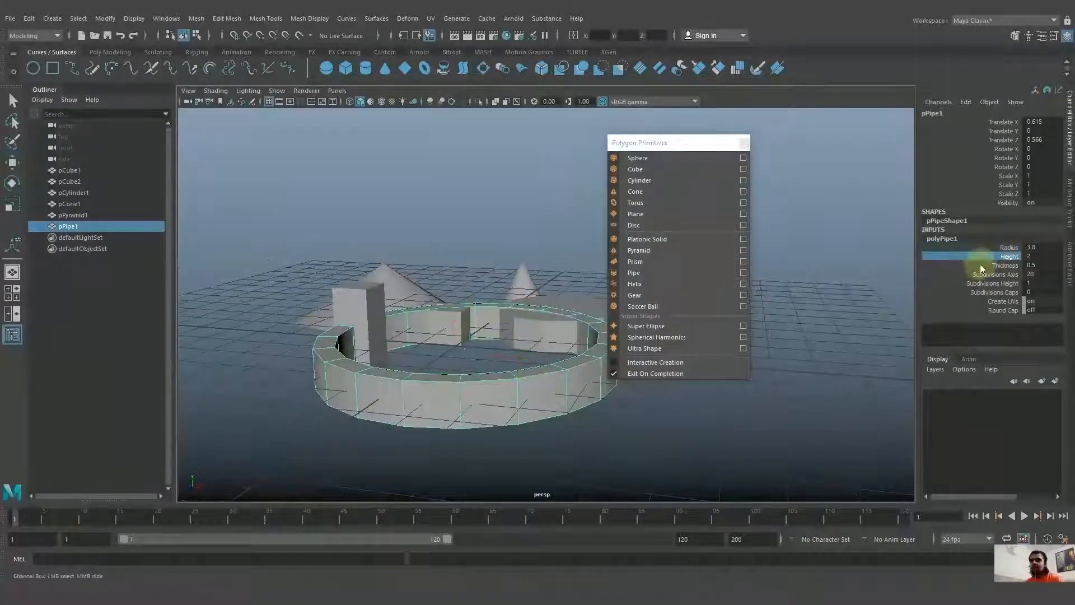
mouse_move(812, 309)
middle_down()
mouse_move(850, 324)
mouse_move(803, 315)
middle_up()
alt+drag(593, 359, 537, 386)
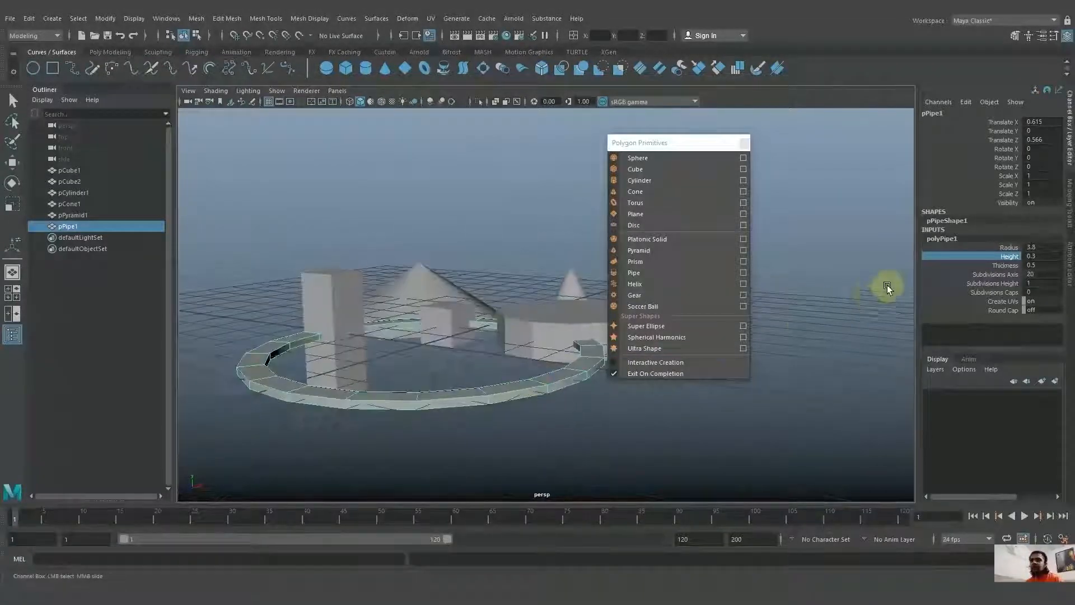
middle_drag(812, 281, 827, 286)
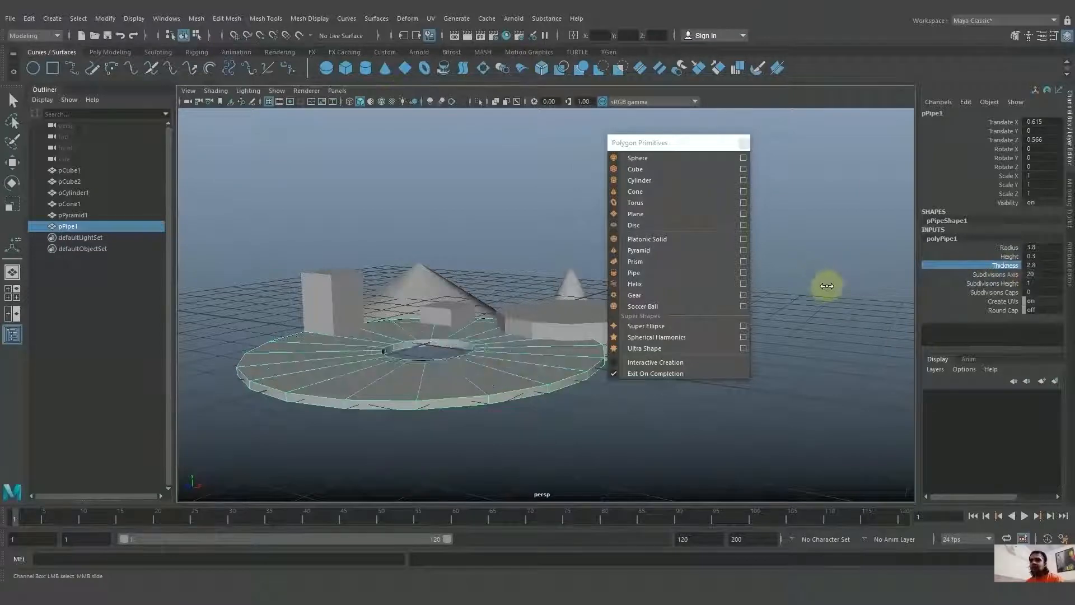
mouse_move(821, 296)
alt+mouse_down()
mouse_move(821, 318)
mouse_move(826, 303)
alt+mouse_up()
Set the pipe's Subdivisions Axis to 11 and its Subdivisions Height to 2
alt+middle_drag(857, 264, 842, 247)
middle_drag(831, 250, 785, 266)
alt+drag(785, 267, 823, 283)
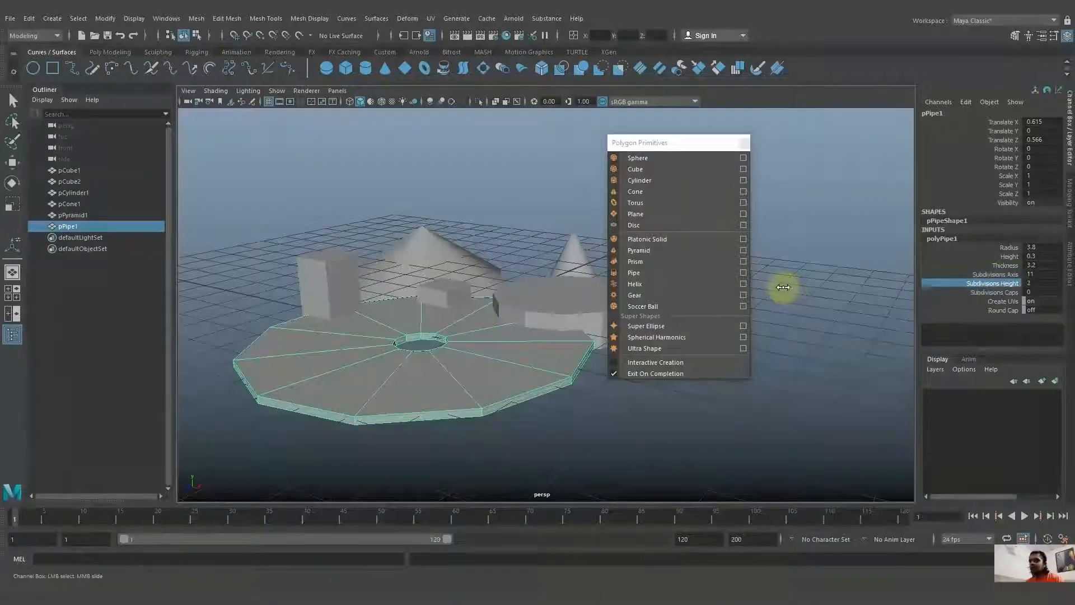
Raise the pipe's Height to 2.5
click(1015, 257)
middle_drag(1015, 257, 841, 261)
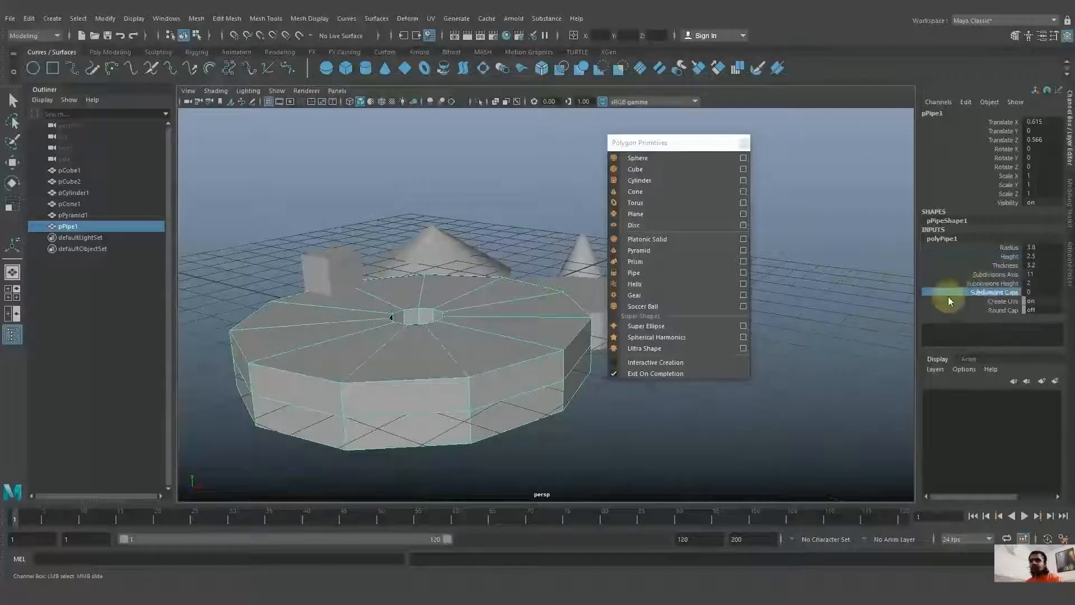
alt+drag(801, 271, 827, 271)
Move the pipe to the far side of the tall box, to about X -6.3 and Z 3.1
scroll(828, 270, down, 3)
key(w)
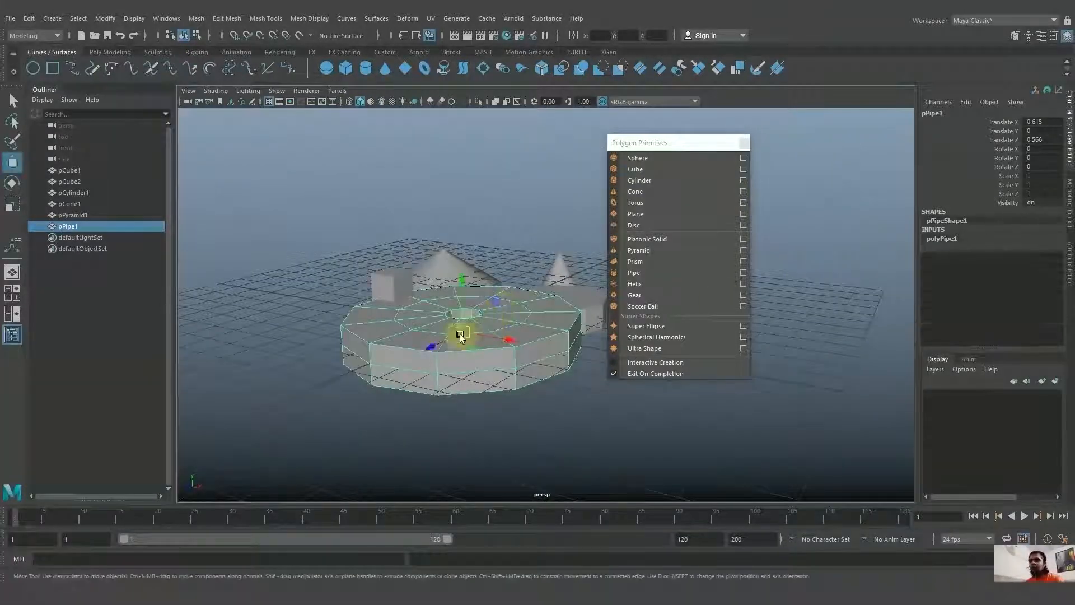
drag(459, 336, 431, 357)
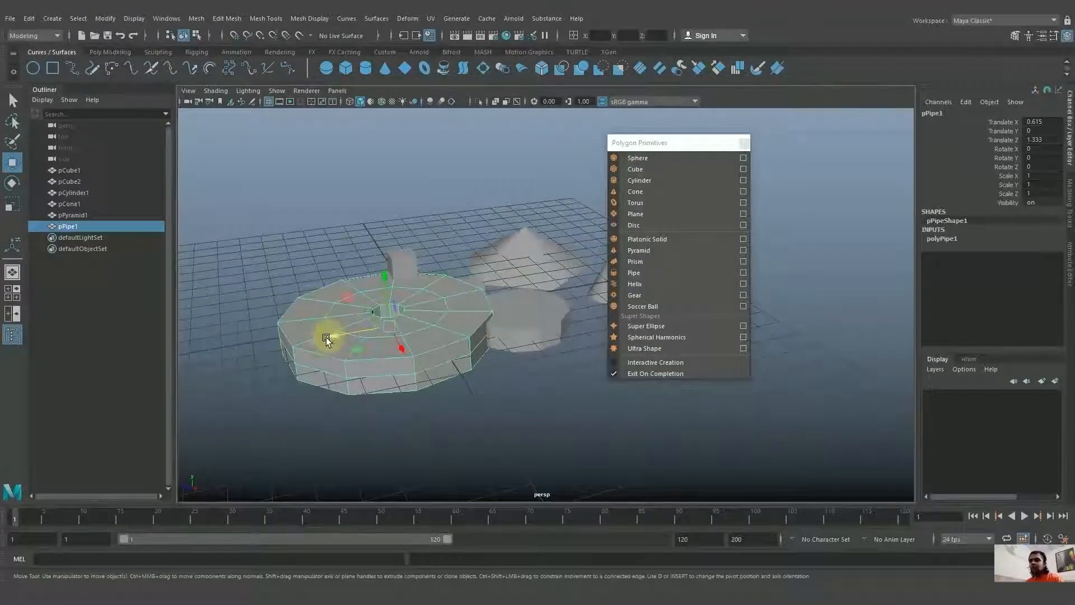
drag(326, 337, 304, 321)
alt+drag(553, 246, 289, 320)
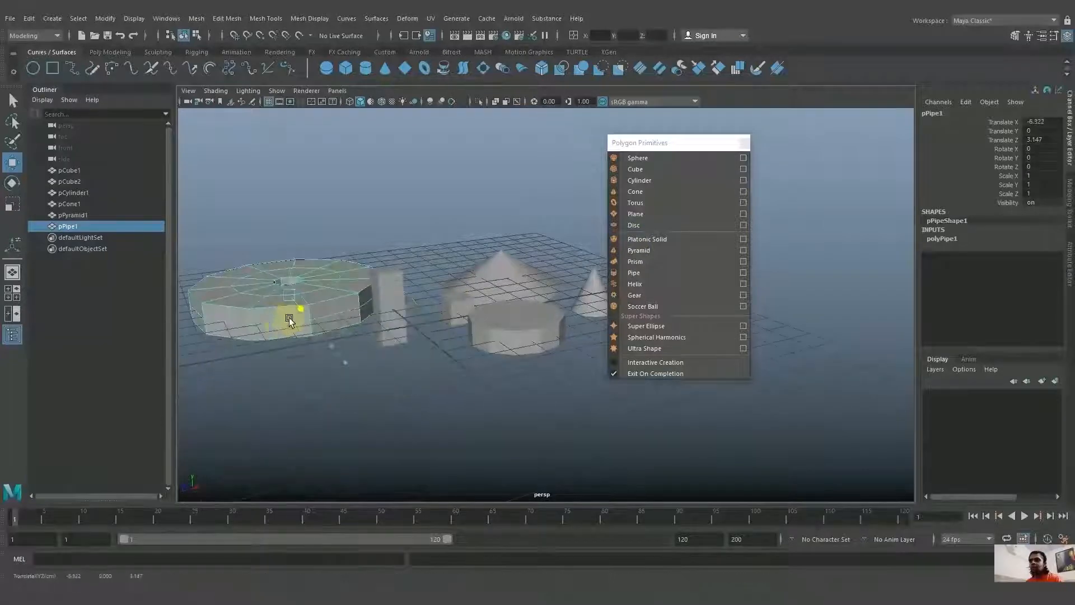
Create a polygon helix, move it along X to about 1.588, and show its creation settings
click(697, 283)
alt+drag(528, 295, 514, 361)
click(953, 238)
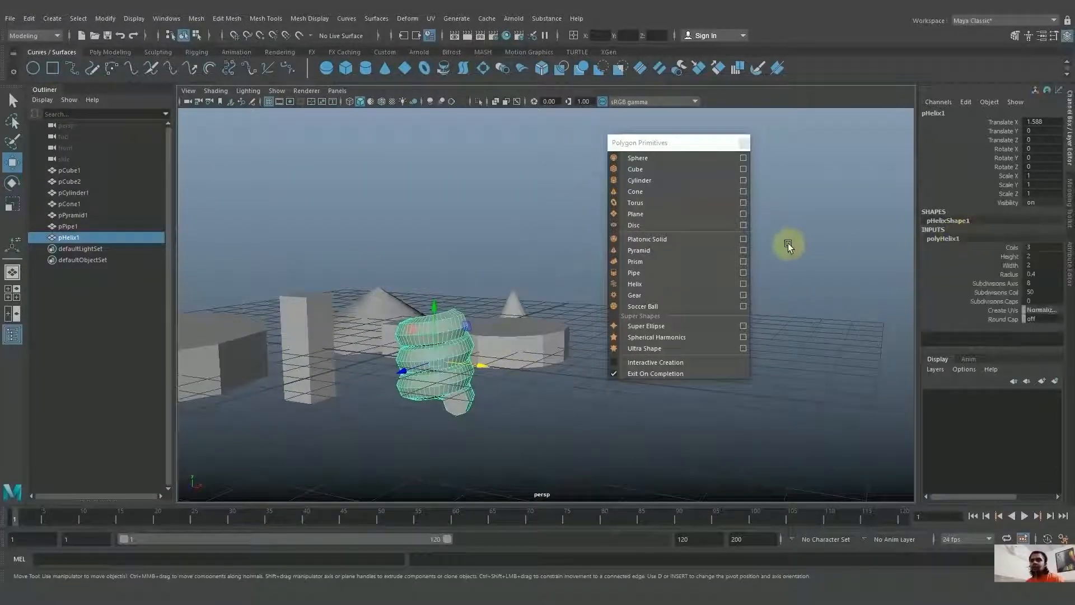
Adjust the helix's number of Coils to 1.7 and then raise it to 2.6
click(1014, 250)
middle_drag(816, 249, 821, 246)
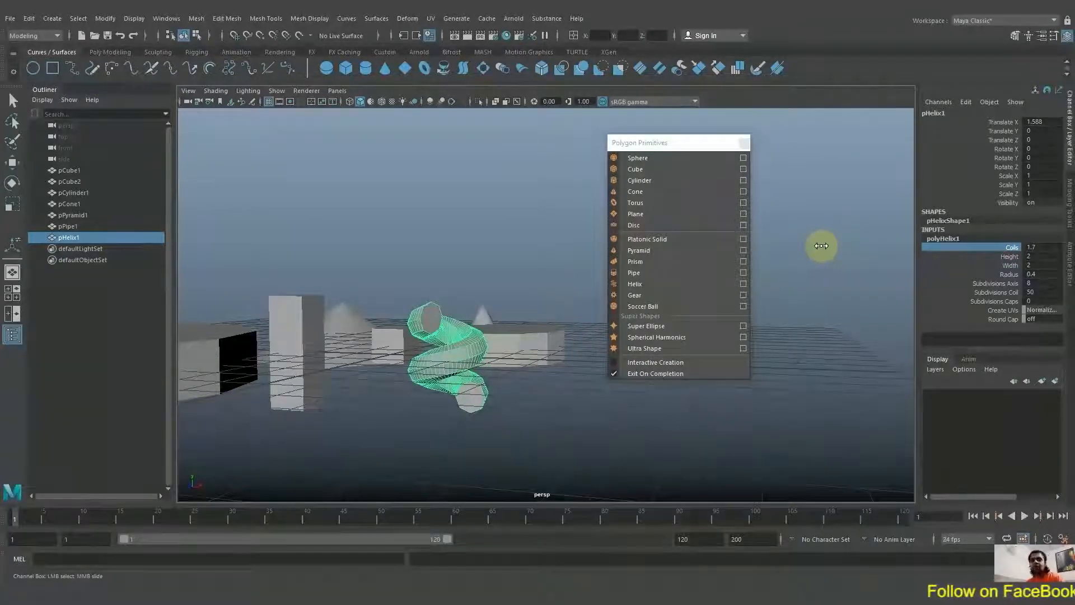
alt+drag(818, 245, 818, 287)
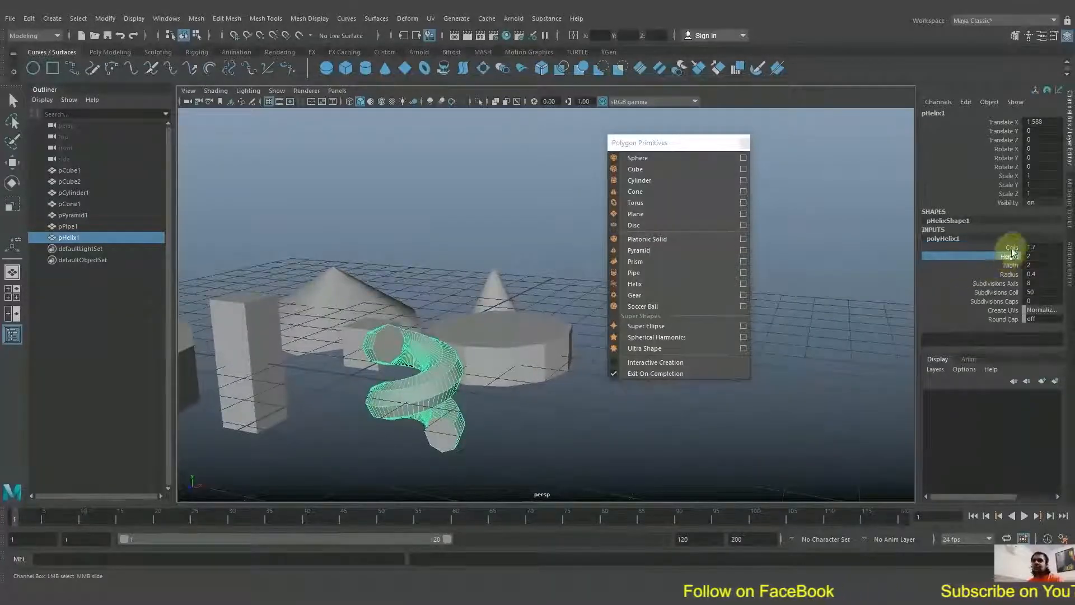
middle_drag(1008, 240, 892, 260)
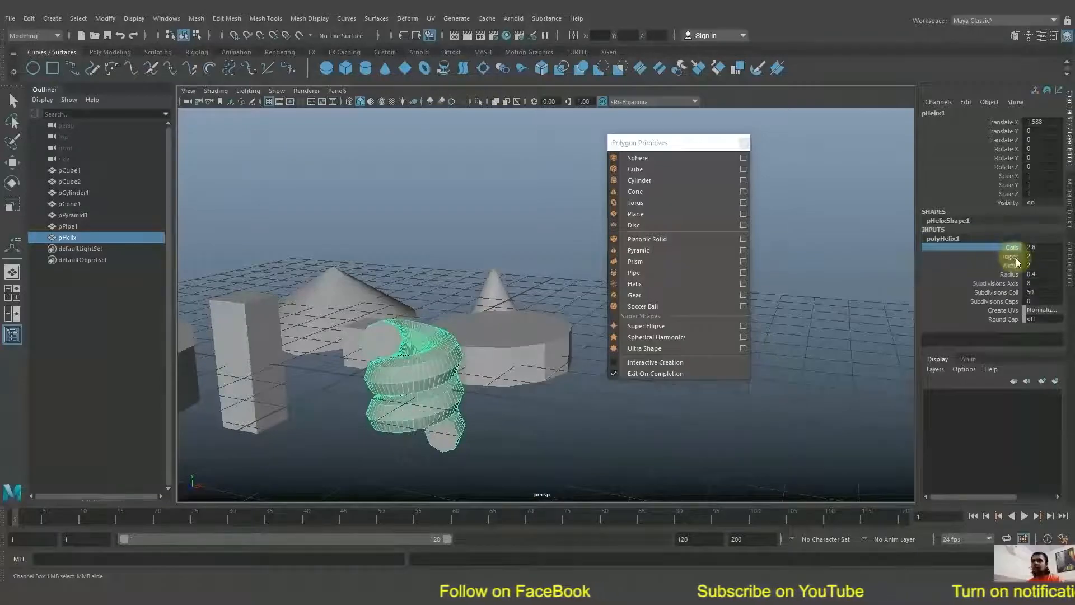
Stretch the helix by setting its Height to 12
click(1011, 258)
alt+drag(808, 259, 804, 245)
middle_drag(804, 244, 850, 263)
alt+drag(849, 264, 794, 268)
Increase the helix's Coils to 7.6
click(986, 247)
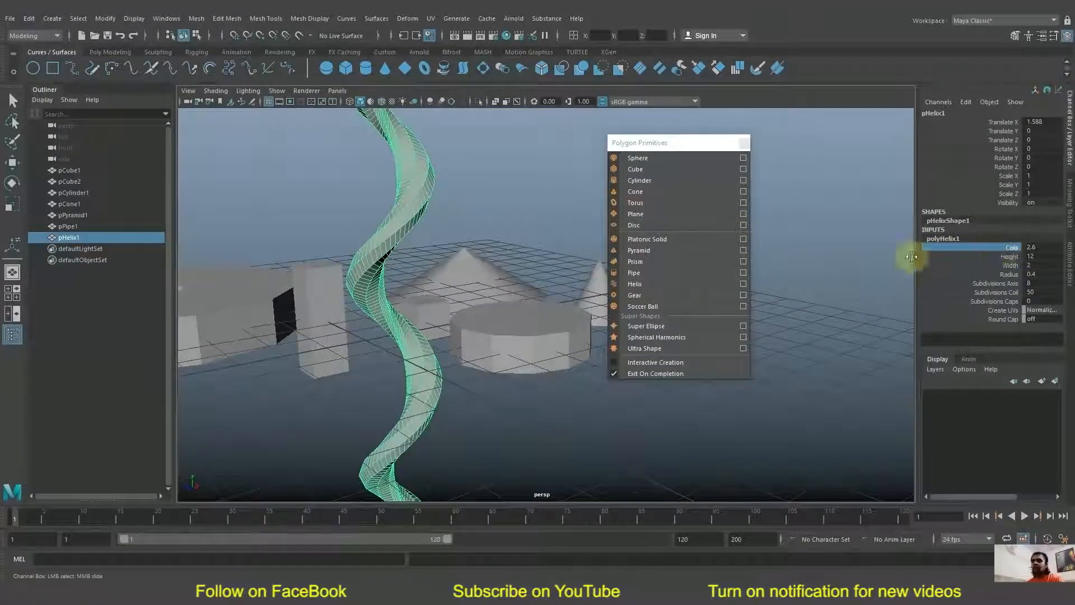
mouse_move(854, 238)
middle_down()
mouse_move(830, 237)
mouse_move(868, 247)
middle_up()
alt+drag(868, 247, 833, 241)
Widen the helix to a Width of 7.4 and set its Height to 6.7
click(1010, 265)
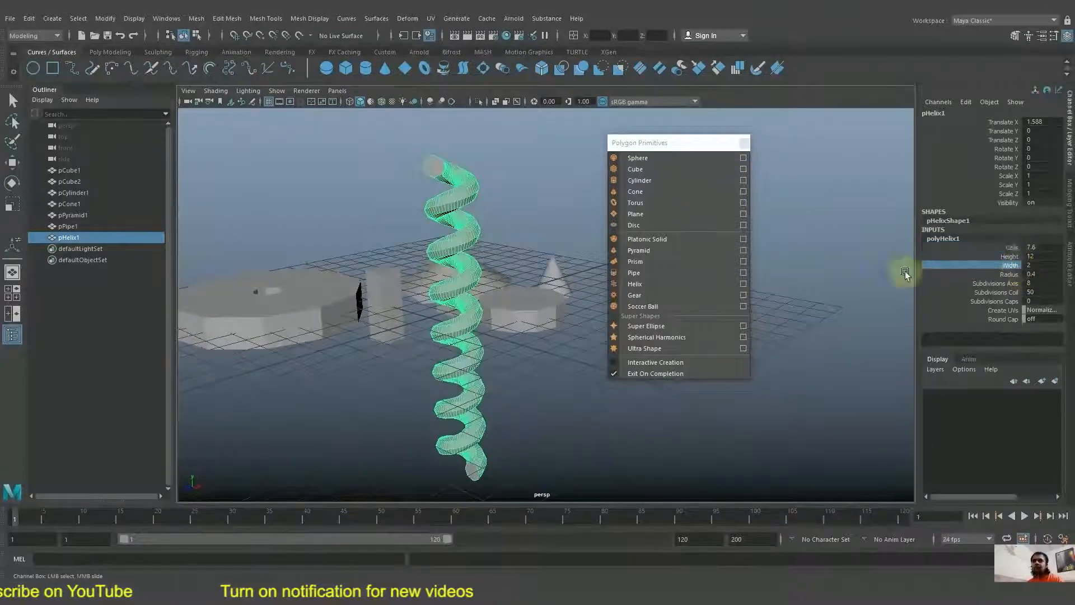
middle_drag(902, 269, 844, 255)
click(1010, 256)
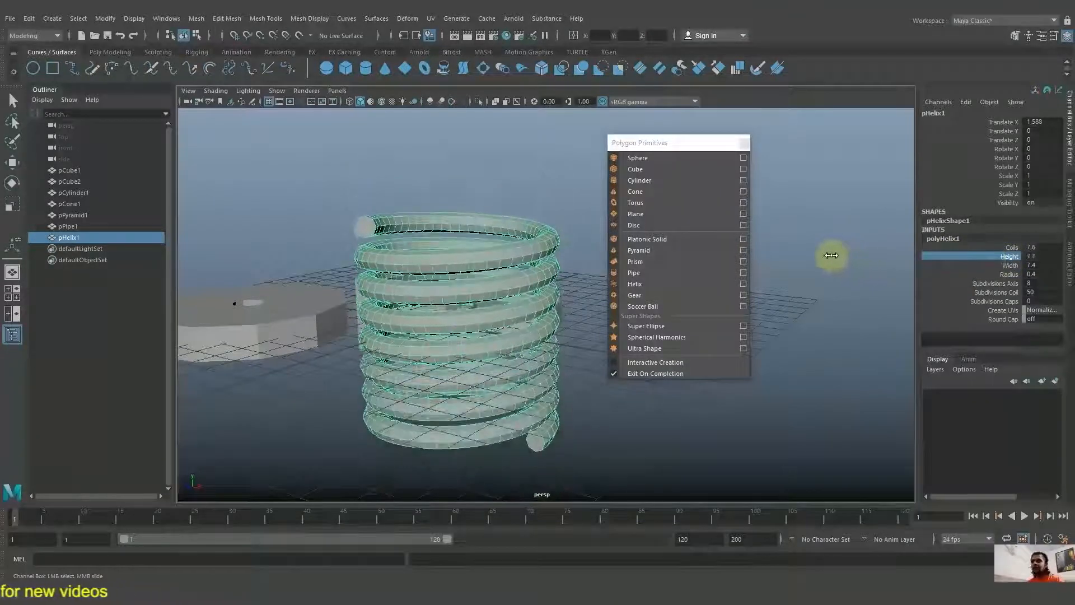
mouse_move(823, 261)
alt+mouse_down()
mouse_move(834, 234)
mouse_move(840, 250)
mouse_move(813, 285)
mouse_move(825, 269)
mouse_move(804, 269)
mouse_move(814, 271)
alt+mouse_up()
Try a very thin helix Radius of 0.01, then settle on a Radius of 0.2
click(1009, 273)
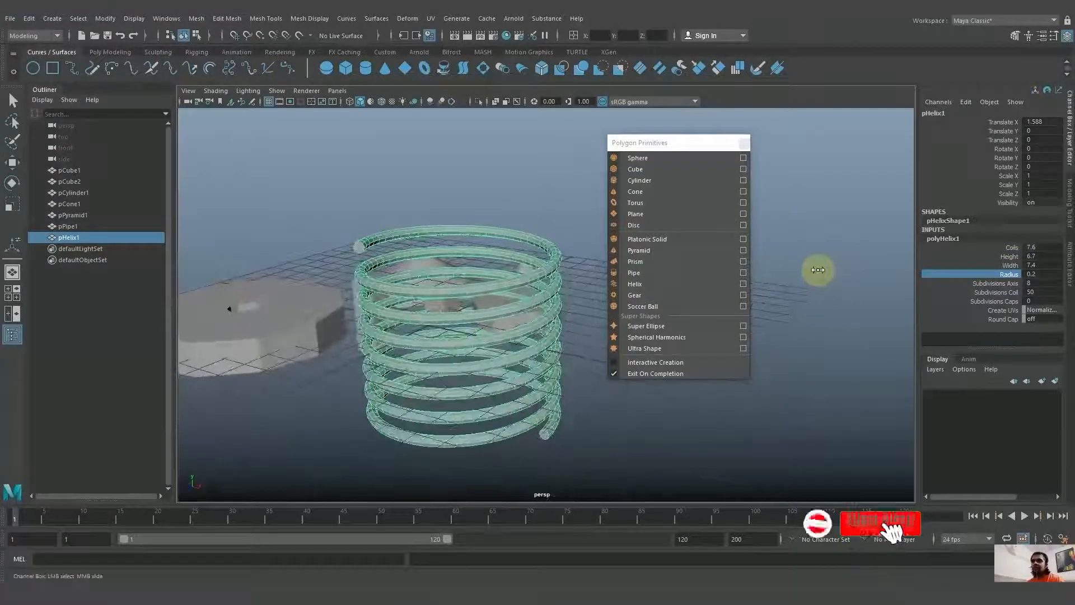
middle_drag(818, 269, 818, 270)
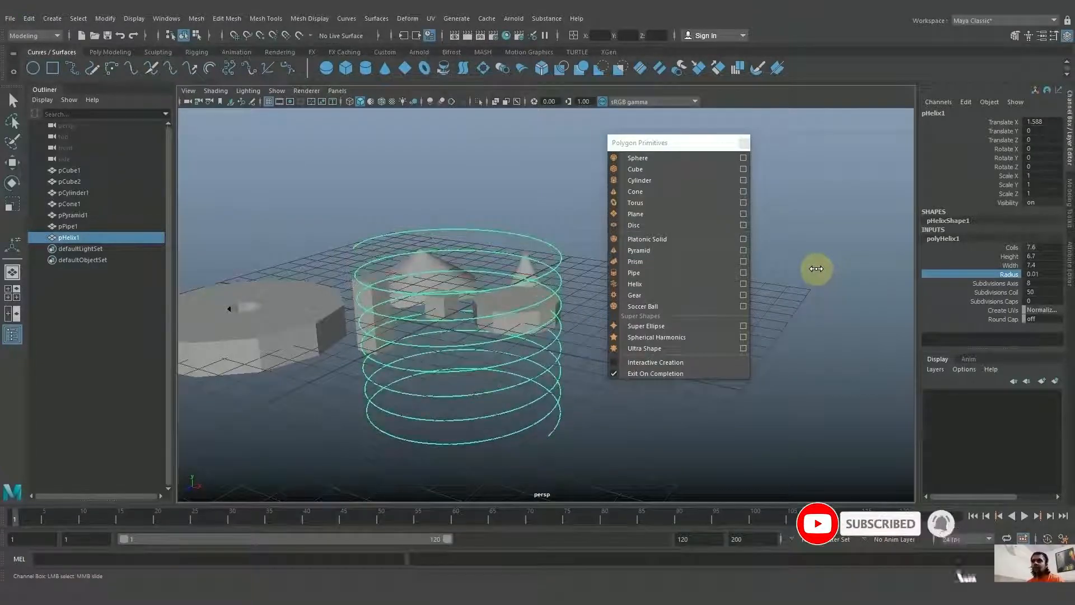
mouse_move(817, 271)
alt+mouse_down()
mouse_move(852, 235)
mouse_move(833, 259)
alt+mouse_up()
alt+right_drag(833, 259, 843, 265)
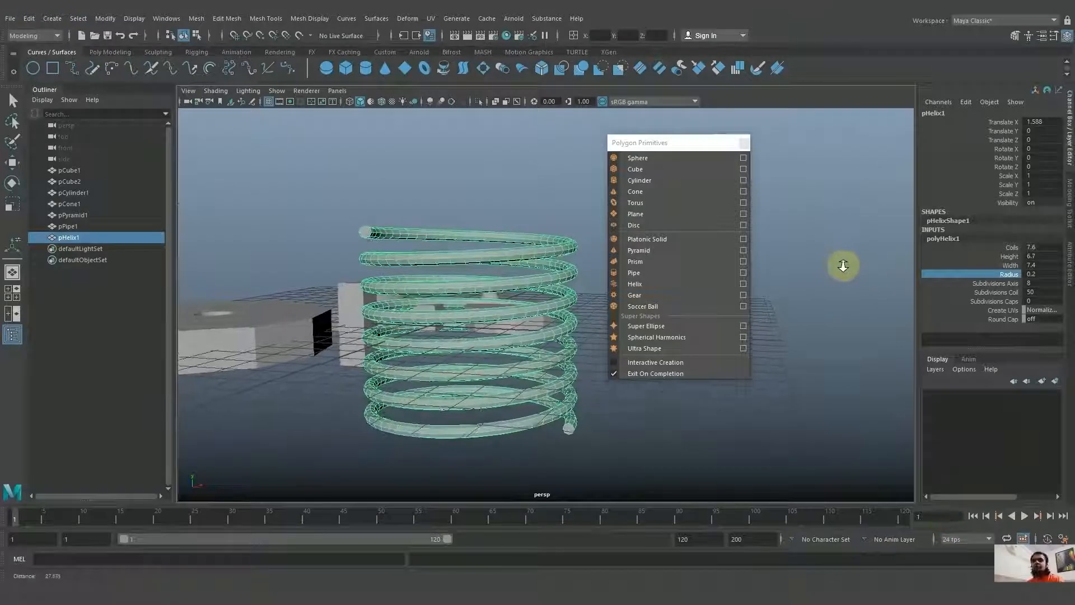
Set the helix's Subdivisions Axis to 9
alt+drag(895, 280, 817, 294)
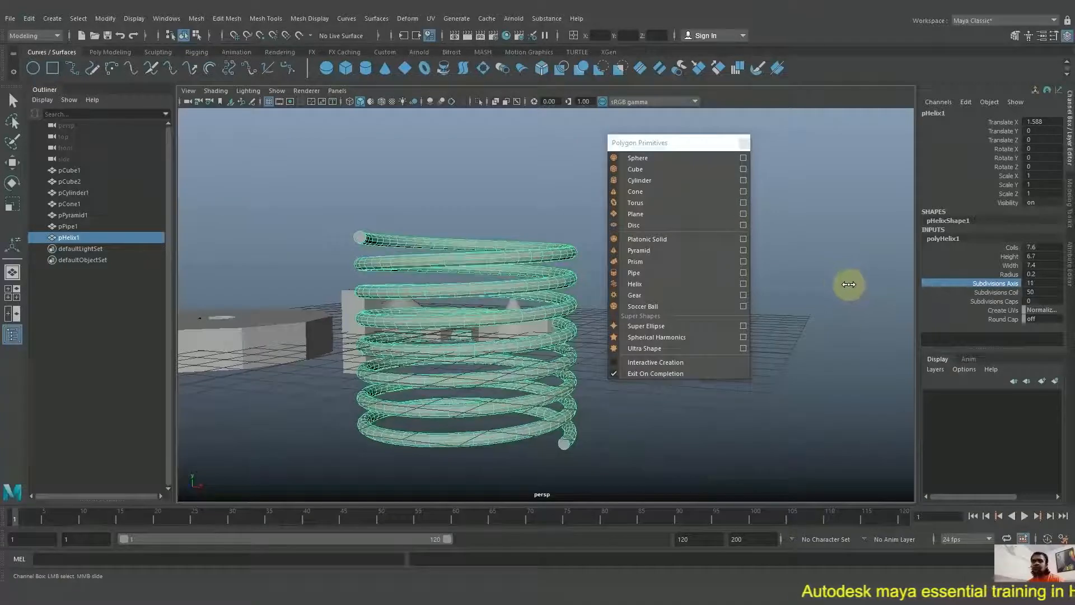
middle_drag(848, 285, 840, 283)
alt+drag(840, 284, 829, 301)
Reduce the helix's Subdivisions Coil to 4
click(977, 291)
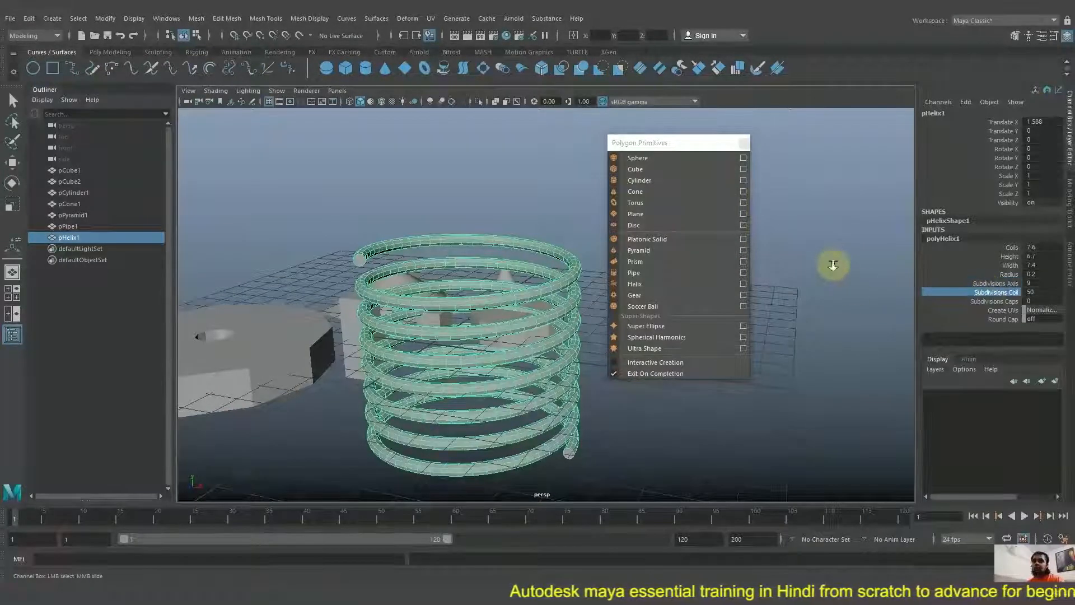
alt+right_drag(828, 260, 549, 260)
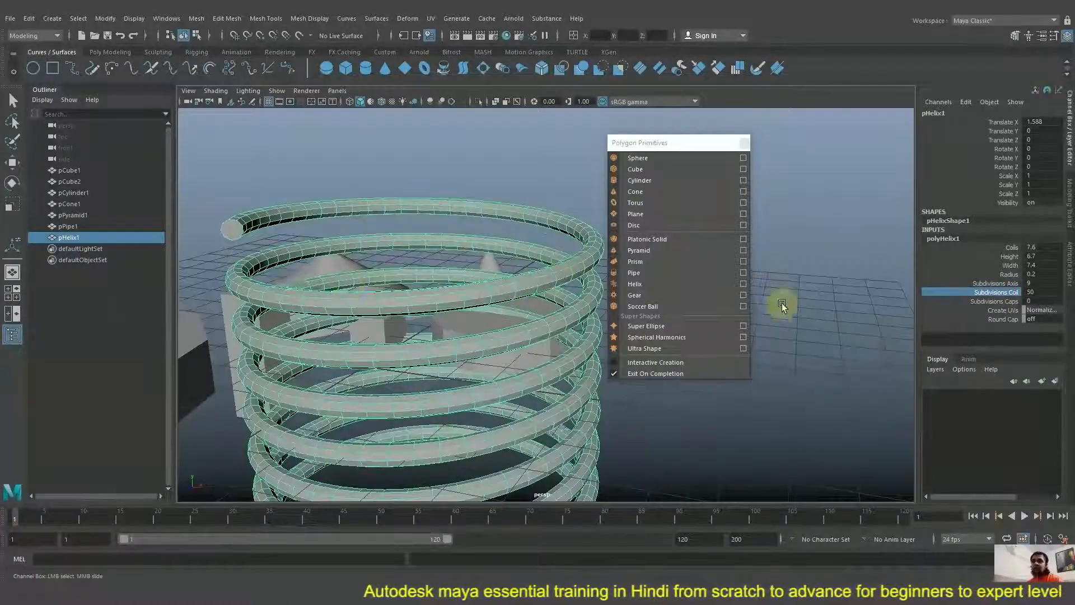
middle_drag(827, 252, 552, 252)
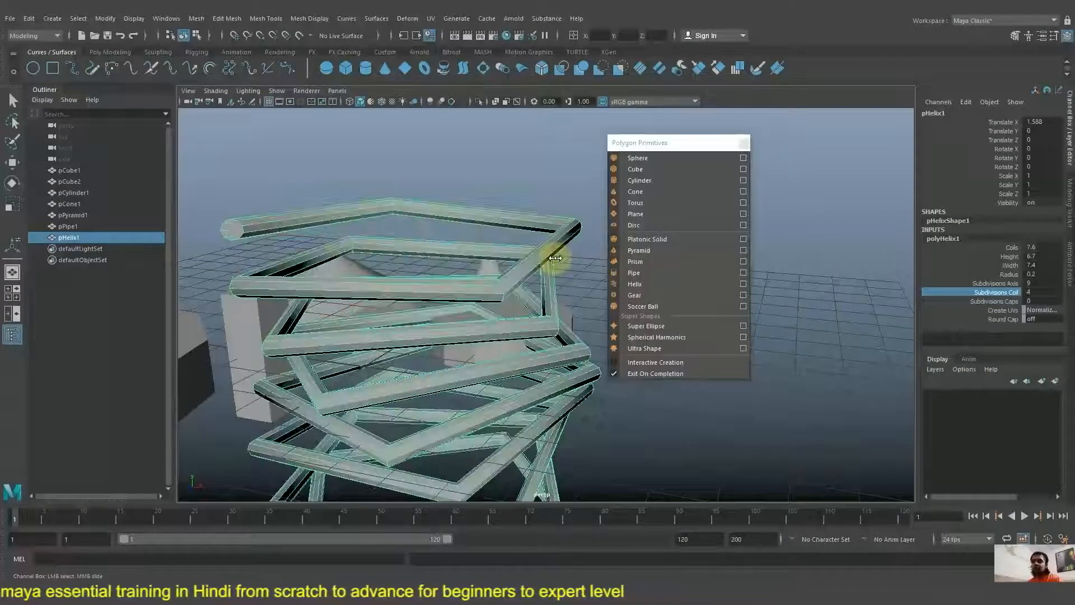
Add a second polygon pipe at the origin, inside the helix
alt+drag(511, 256, 455, 278)
alt+middle_drag(476, 294, 484, 263)
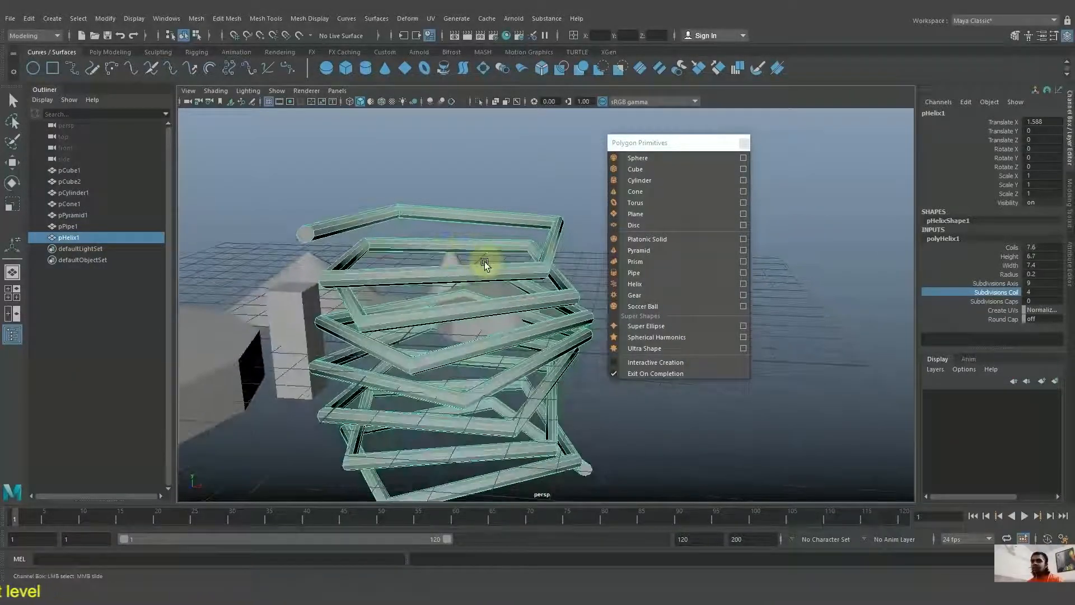
alt+drag(555, 195, 502, 221)
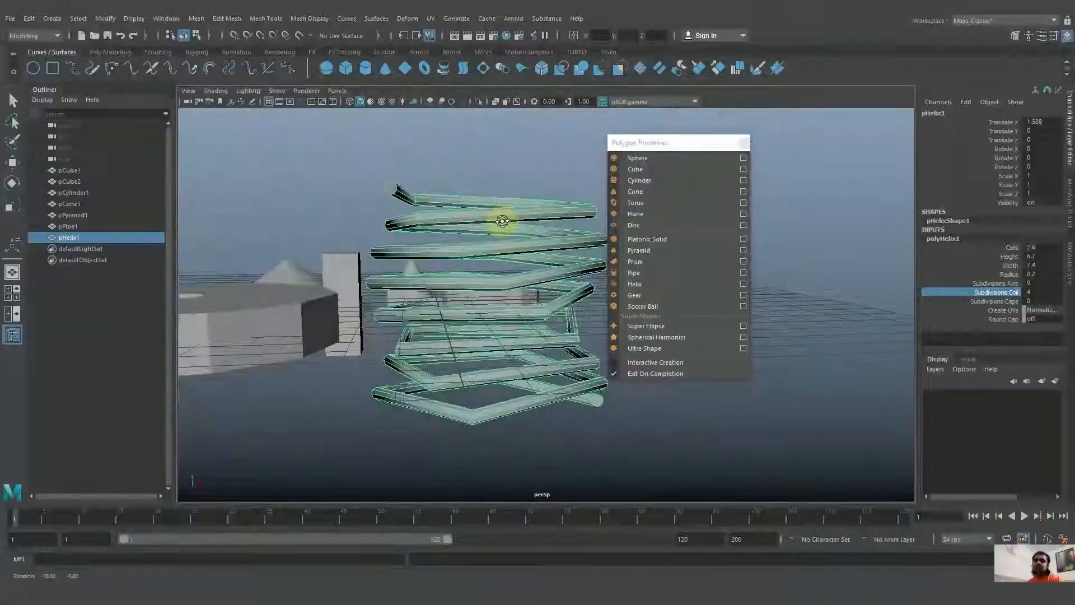
alt+drag(849, 296, 912, 298)
click(724, 274)
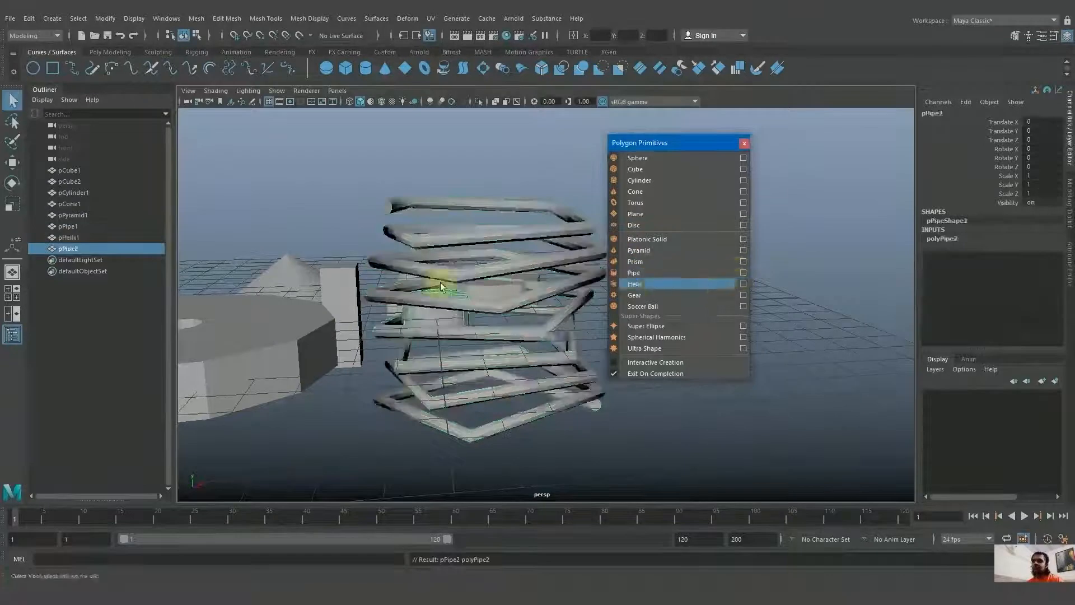
Reselect the helix and set its Subdivisions Caps to 3
alt+right_drag(439, 283, 517, 308)
click(424, 195)
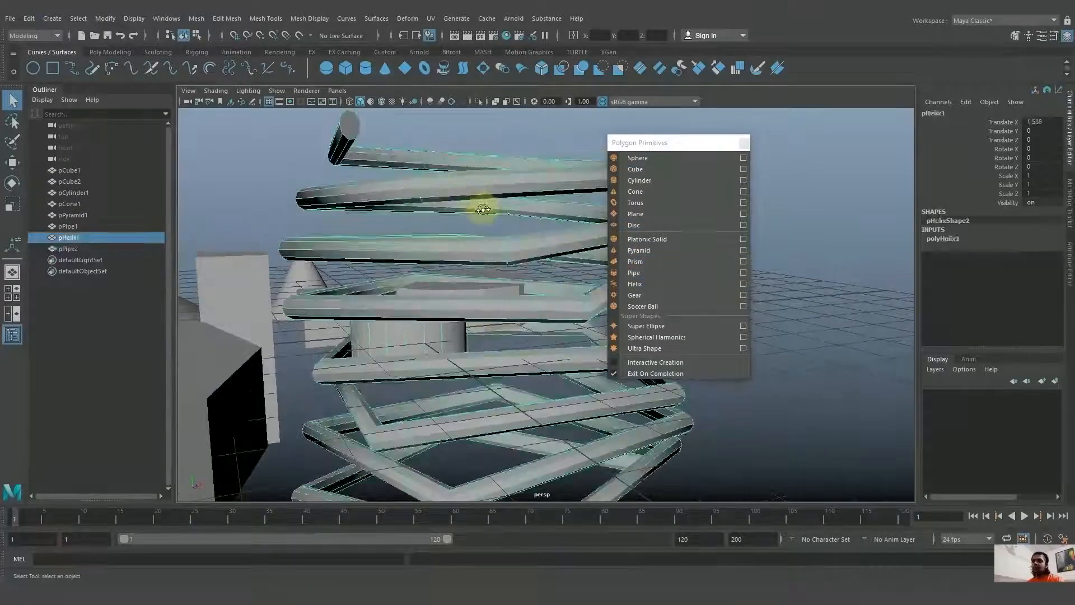
alt+drag(479, 206, 376, 192)
click(955, 239)
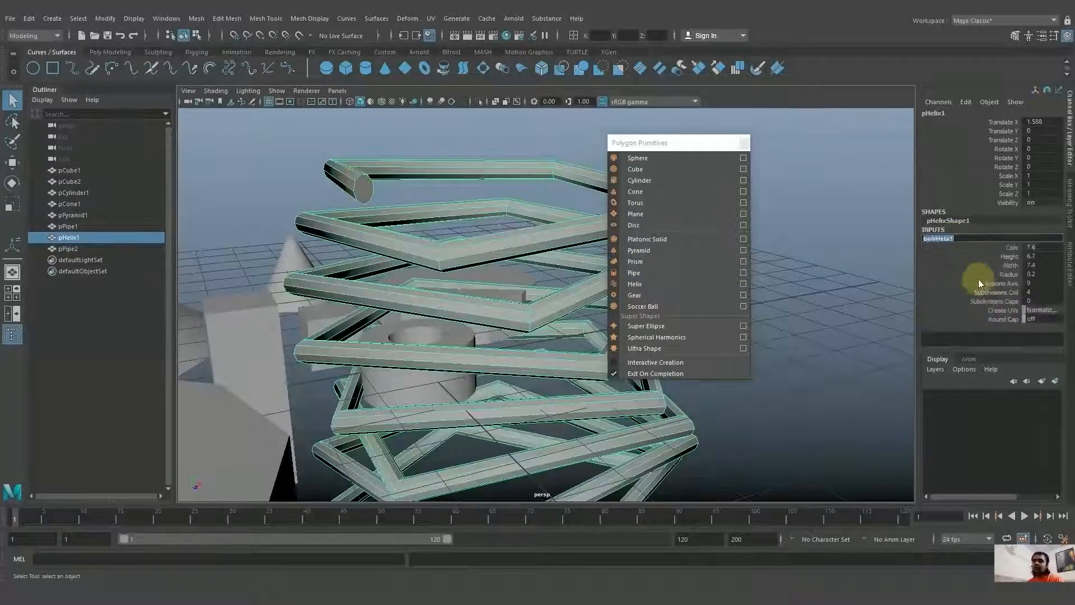
click(1000, 311)
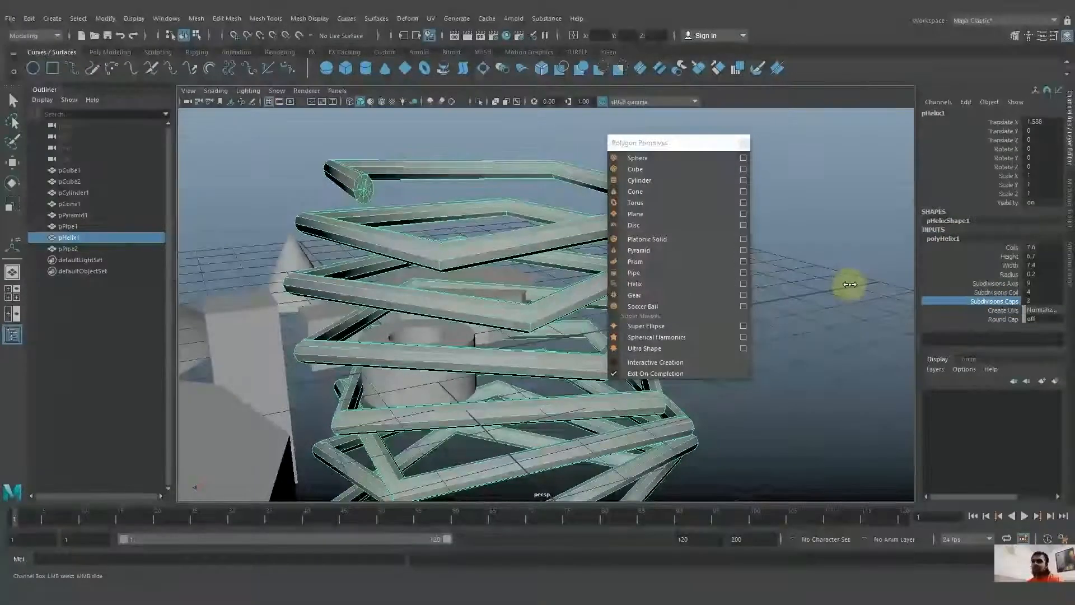
mouse_move(850, 283)
middle_down()
mouse_move(837, 297)
mouse_move(833, 280)
mouse_move(841, 283)
middle_up()
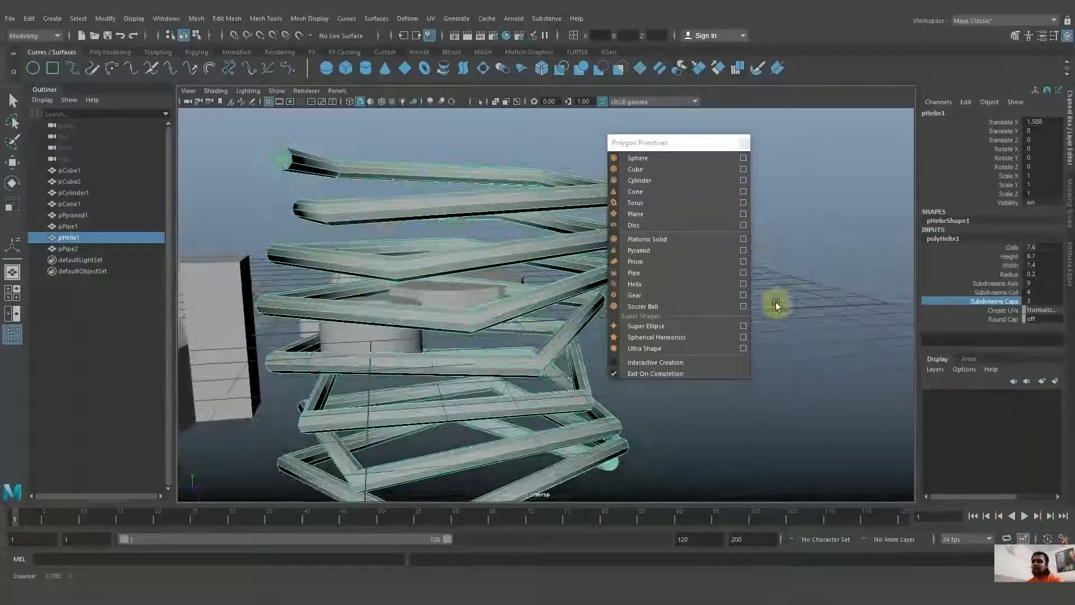
Move the helix away from the other primitives, to about 9.67 on the X axis
key(w)
scroll(539, 301, down, 6)
click(503, 373)
click(503, 374)
mouse_move(504, 374)
alt+mouse_down()
mouse_move(511, 383)
mouse_move(493, 374)
alt+mouse_up()
drag(468, 339, 656, 354)
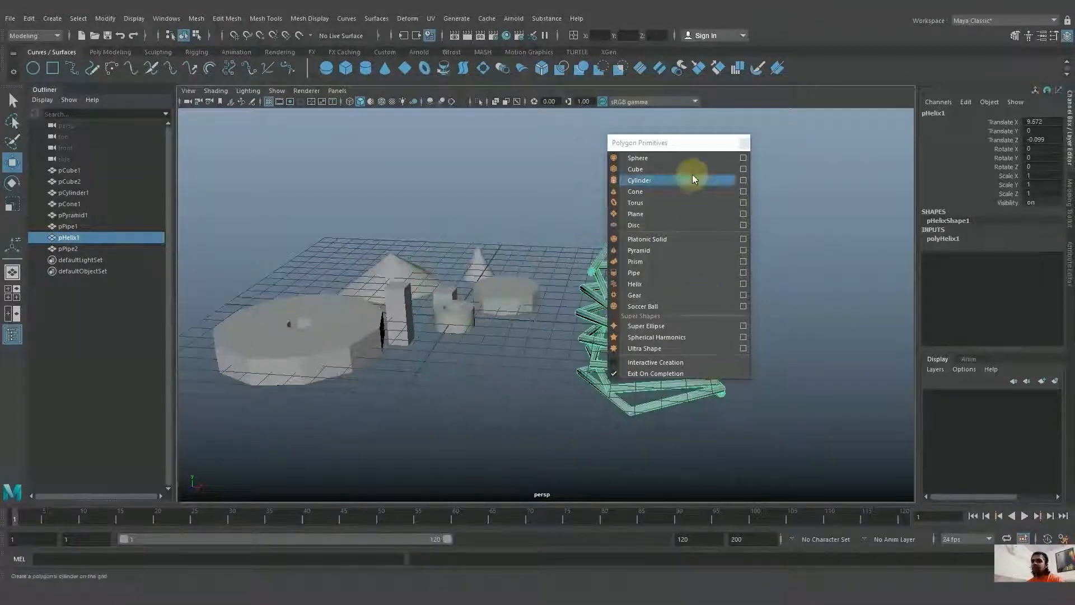
Reposition the floating Polygon Primitives window so that it no longer covers the helix
drag(709, 142, 841, 132)
mouse_move(622, 188)
alt+mouse_down()
mouse_move(597, 192)
mouse_move(609, 184)
alt+mouse_up()
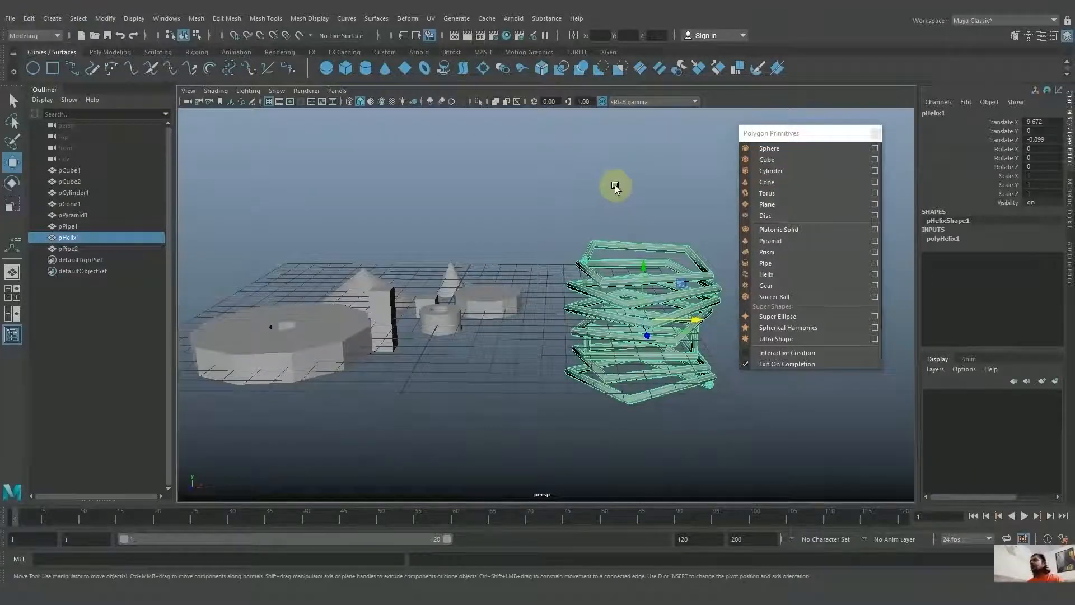
alt+drag(585, 200, 583, 204)
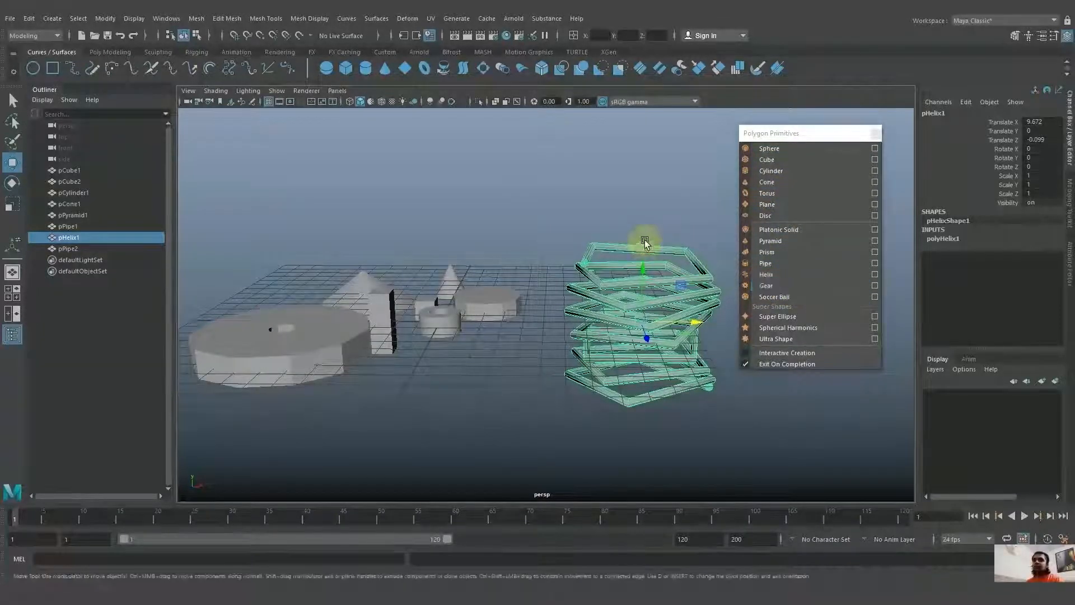
mouse_move(643, 240)
alt+mouse_down()
mouse_move(611, 235)
mouse_move(633, 233)
mouse_move(641, 247)
mouse_move(630, 273)
mouse_move(624, 257)
mouse_move(649, 253)
mouse_move(636, 257)
alt+mouse_up()
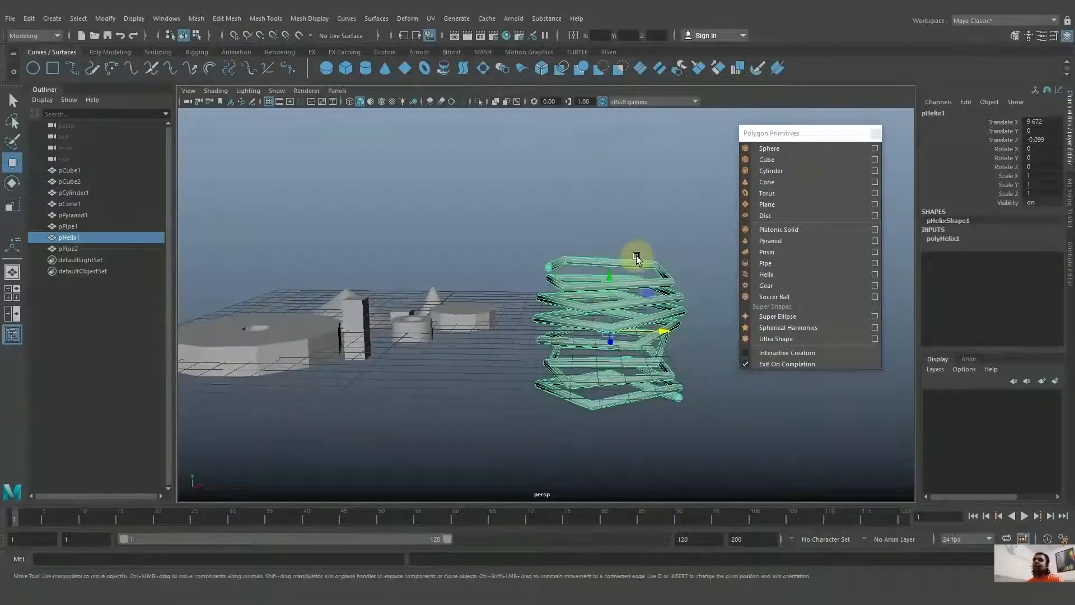
Create a polygon gear and move it in front of the other shapes, to about X 1.96 and Z 6.17
click(797, 286)
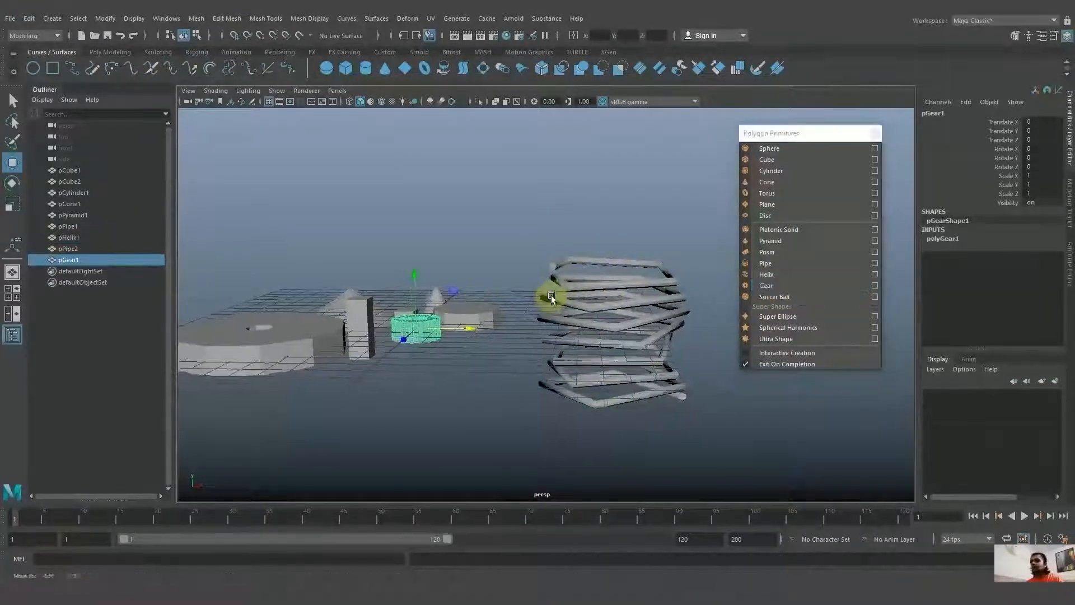
drag(408, 331, 388, 390)
drag(441, 360, 502, 394)
Frame the gear for a close look and reduce its Sides to 6
key(f)
alt+drag(534, 362, 480, 364)
alt+drag(571, 302, 555, 299)
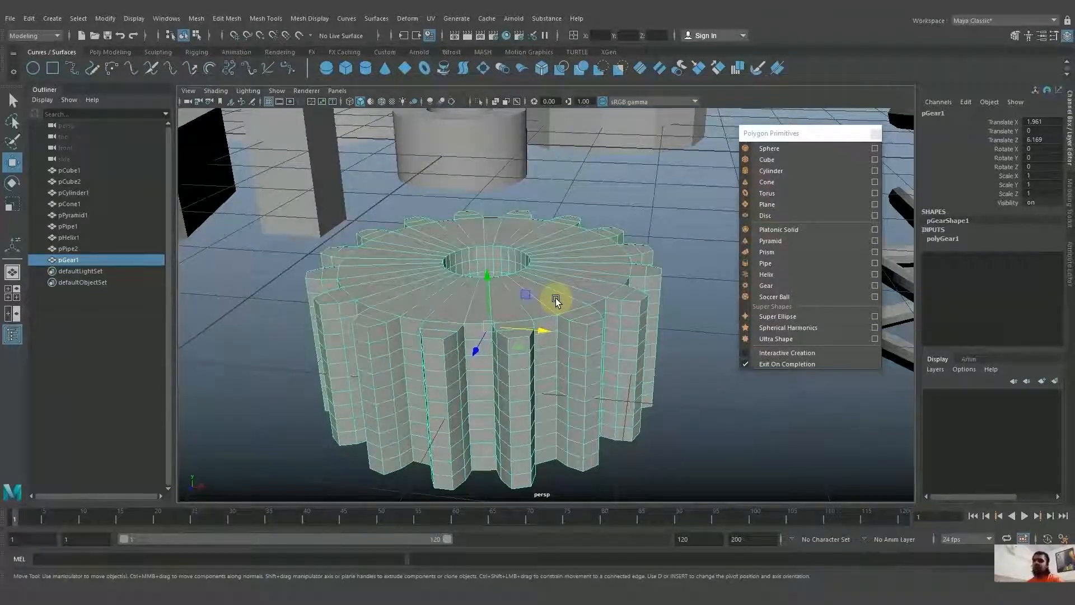
alt+drag(565, 295, 570, 293)
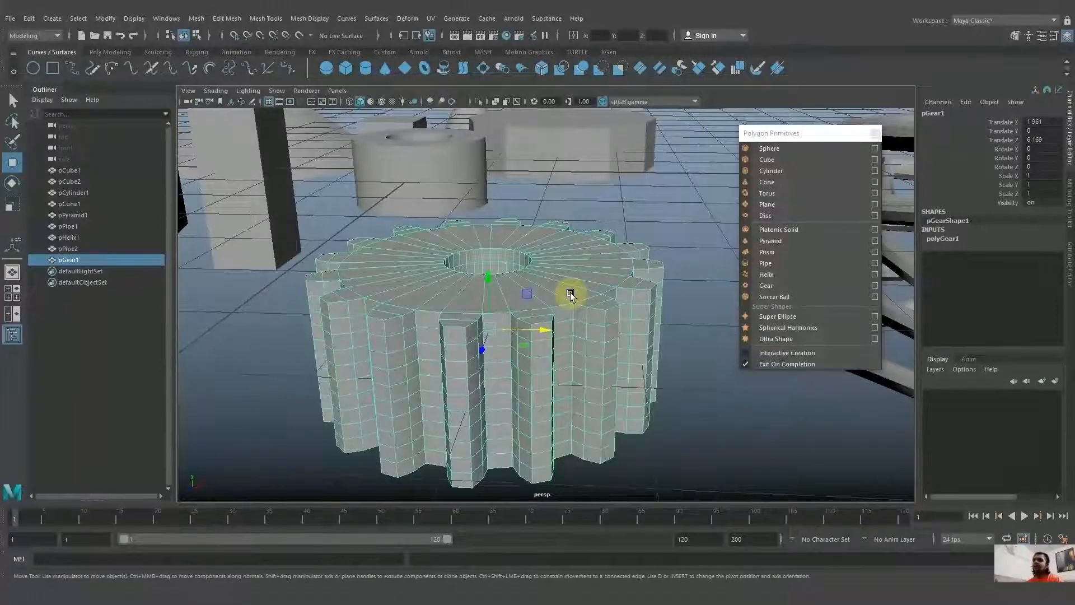
click(952, 240)
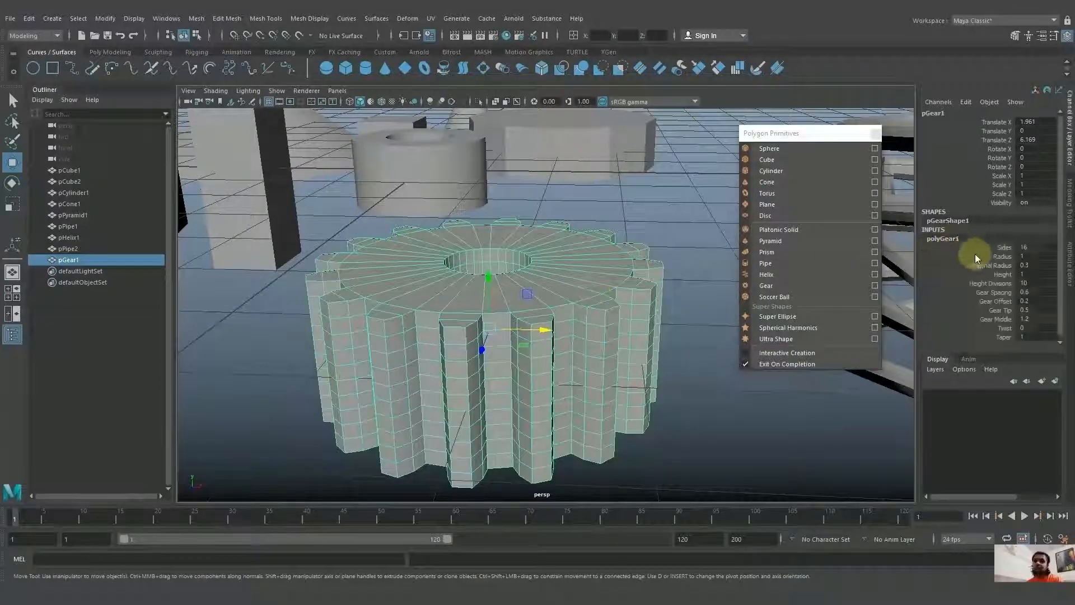
click(1002, 247)
middle_drag(607, 264, 533, 272)
alt+drag(538, 269, 583, 274)
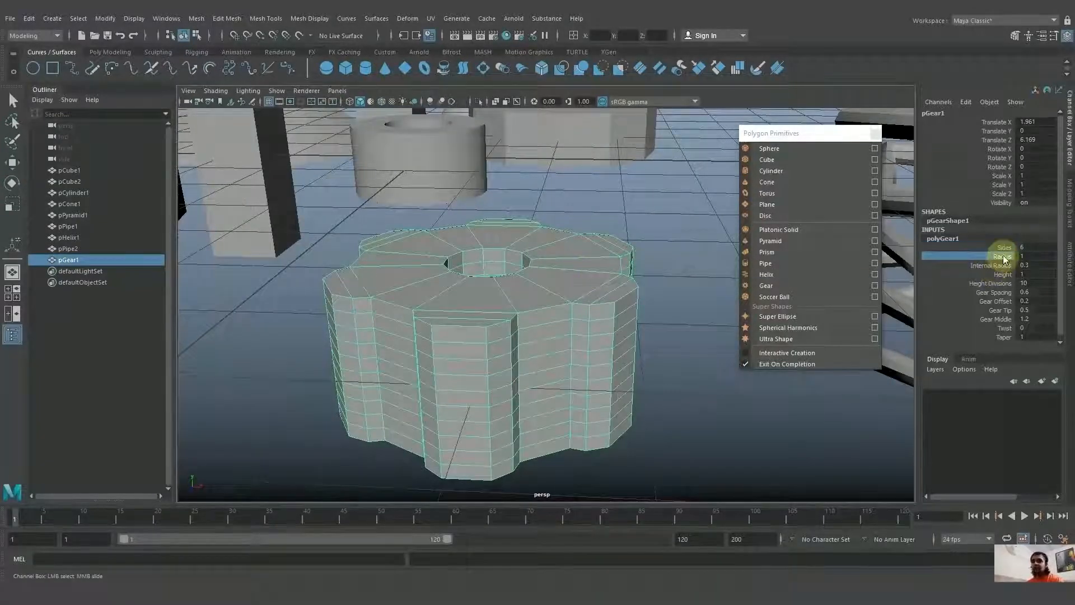
Enlarge the gear to a Radius of 1.4 and widen its hole to an Internal Radius of 1.1
mouse_move(655, 245)
middle_down()
mouse_move(679, 250)
mouse_move(641, 254)
middle_up()
alt+drag(640, 254, 641, 257)
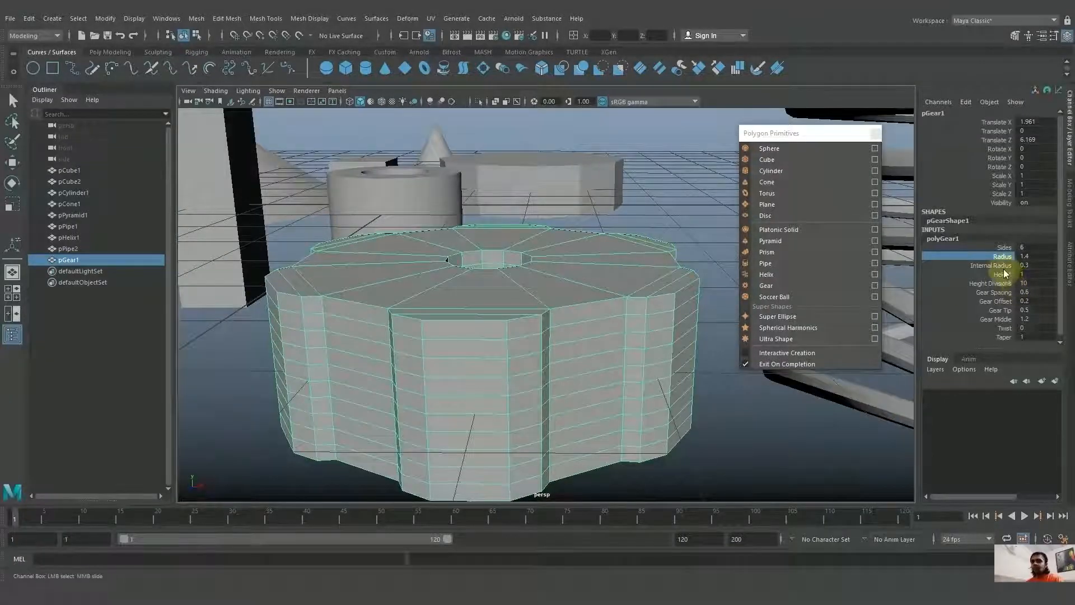
middle_drag(733, 252, 682, 241)
alt+drag(633, 261, 628, 263)
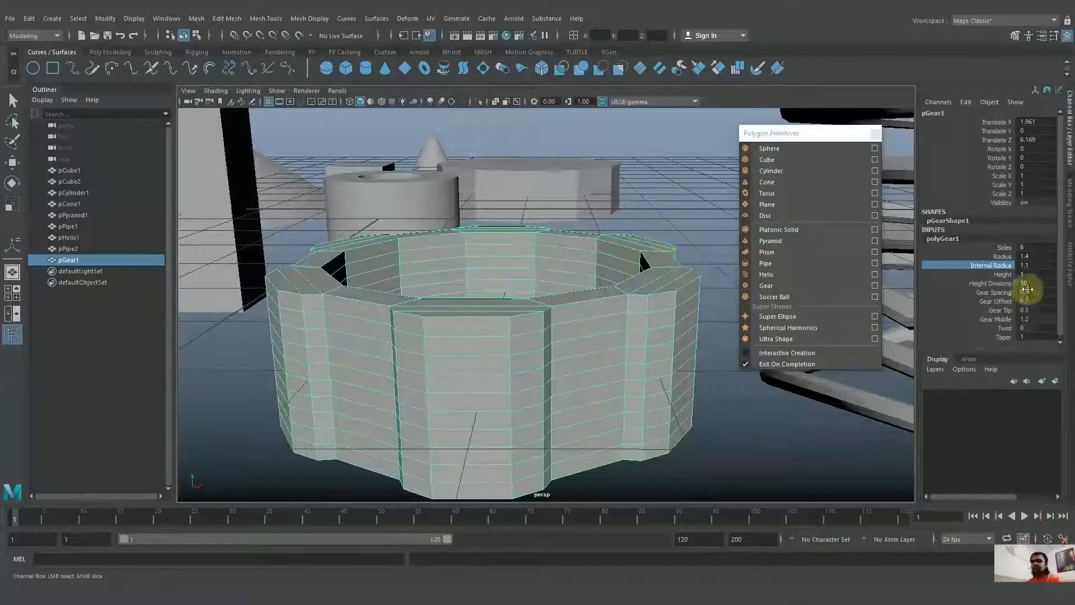
Flatten the gear to a Height of 0.4 and lengthen its teeth with a Gear Offset of 1.8
middle_drag(619, 284, 617, 283)
alt+drag(617, 283, 620, 304)
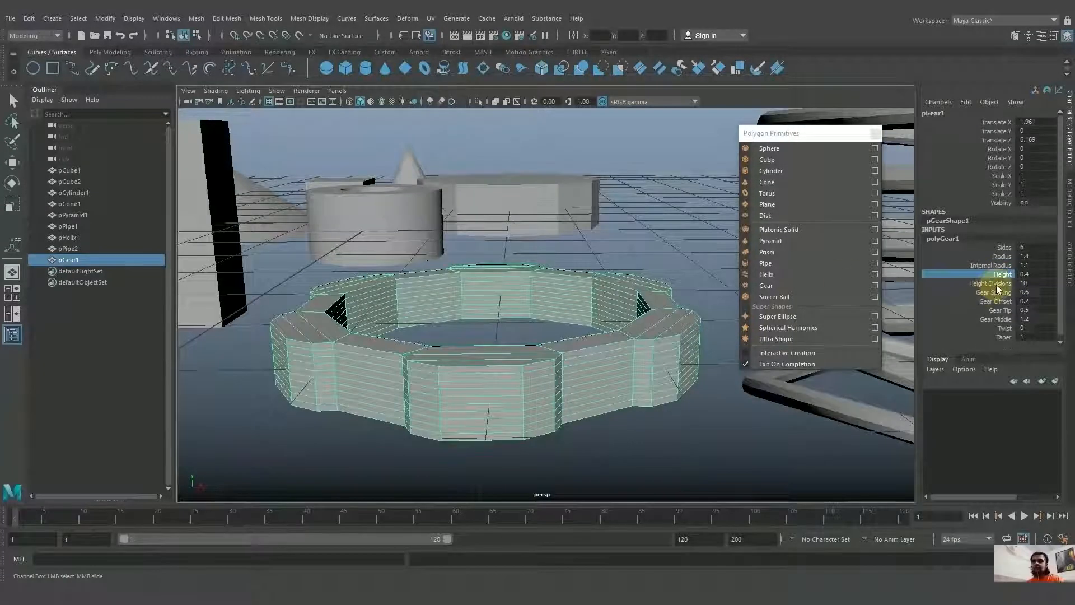
alt+drag(694, 355, 645, 318)
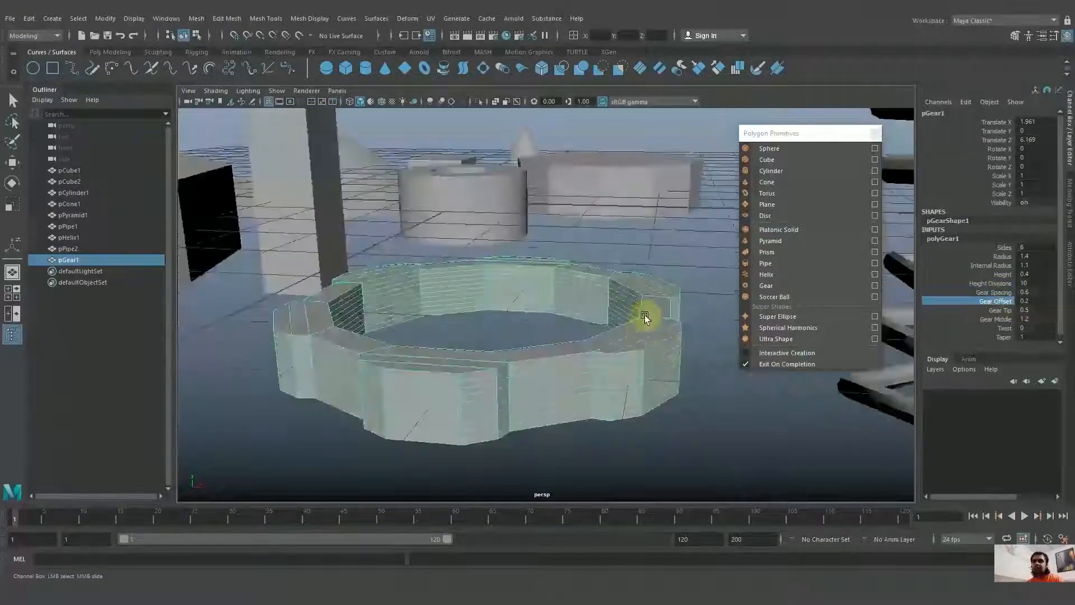
middle_drag(657, 301, 666, 307)
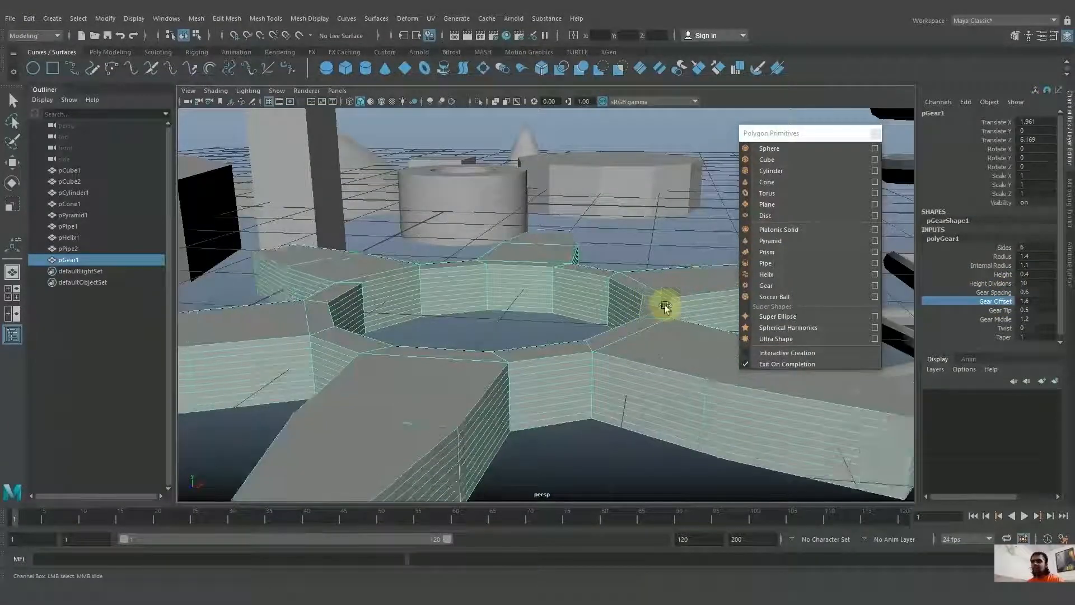
alt+drag(666, 307, 594, 314)
Deselect the gear and review the whole arrangement of primitives
right_drag(577, 311, 630, 258)
click(619, 276)
scroll(619, 276, down, 5)
alt+drag(612, 303, 538, 334)
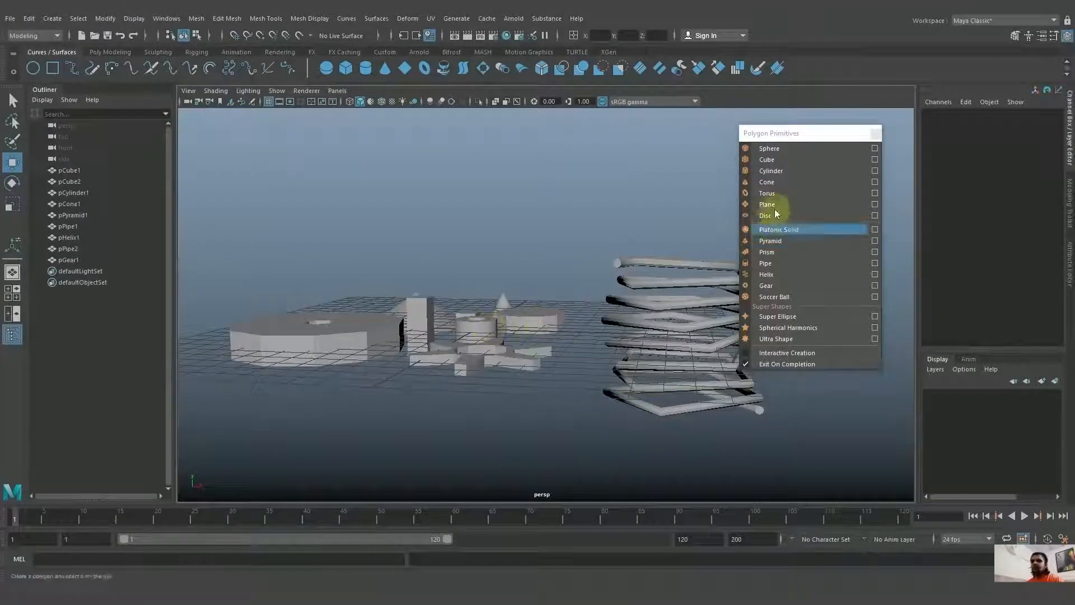
alt+drag(650, 311, 555, 342)
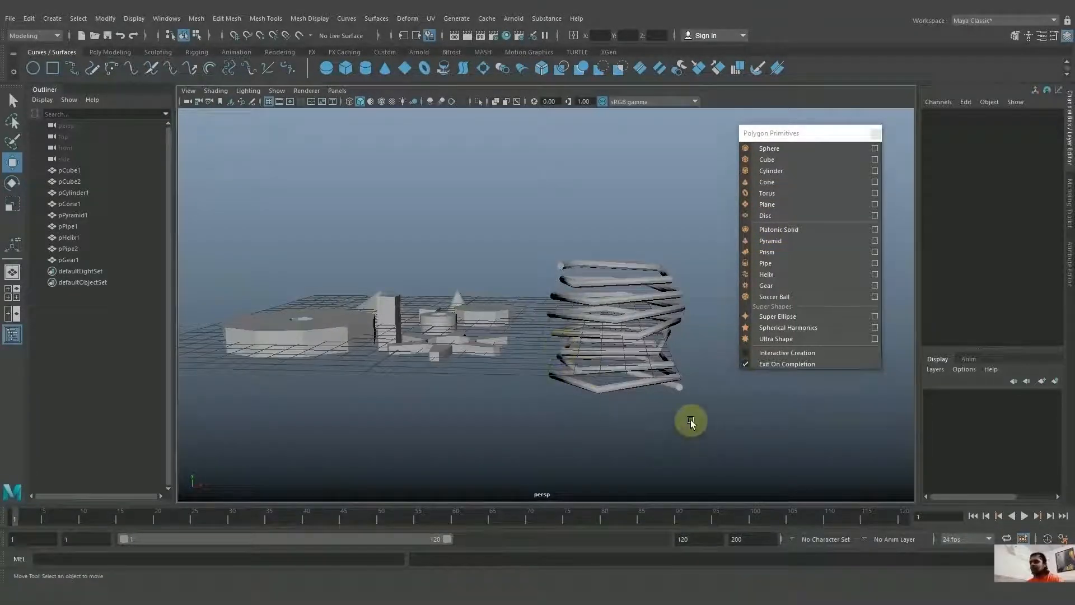